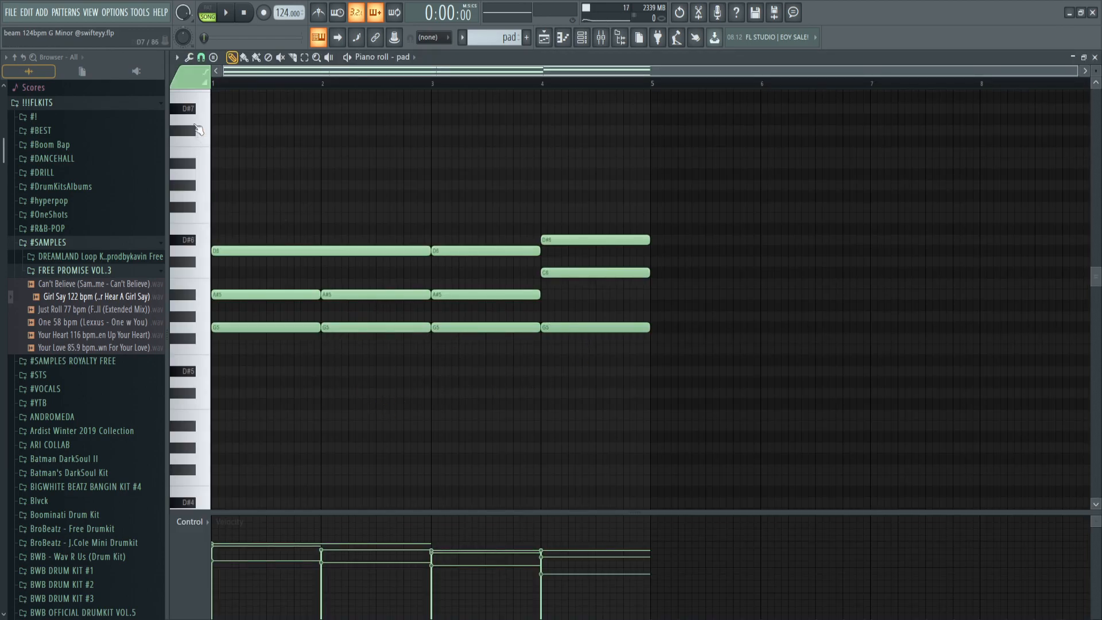
- Examine the G5, A#5 and D6 notes of the pad pattern's opening chord in the piano roll
click(179, 58)
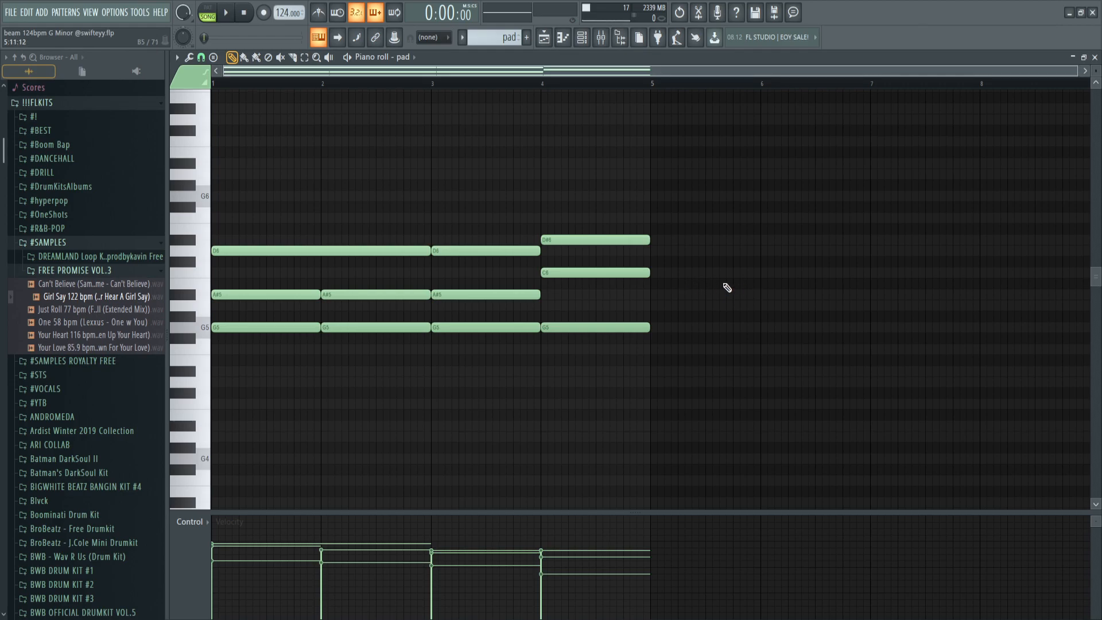
scroll(198, 326, up, 5)
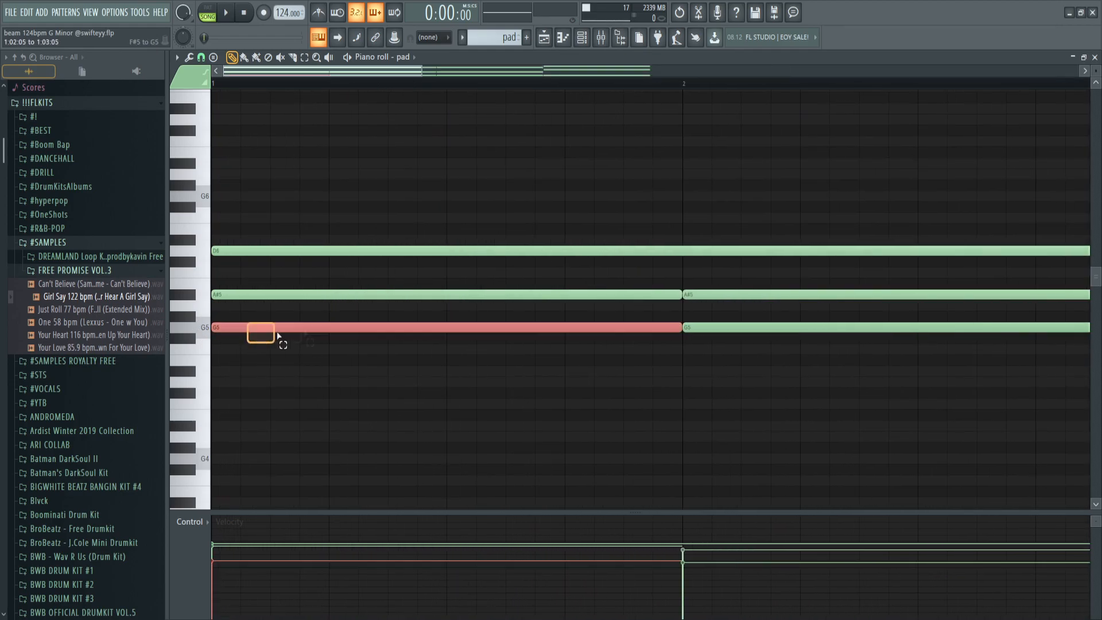
drag(416, 349, 517, 313)
drag(445, 377, 543, 159)
drag(296, 387, 367, 230)
ctrl+click(226, 292)
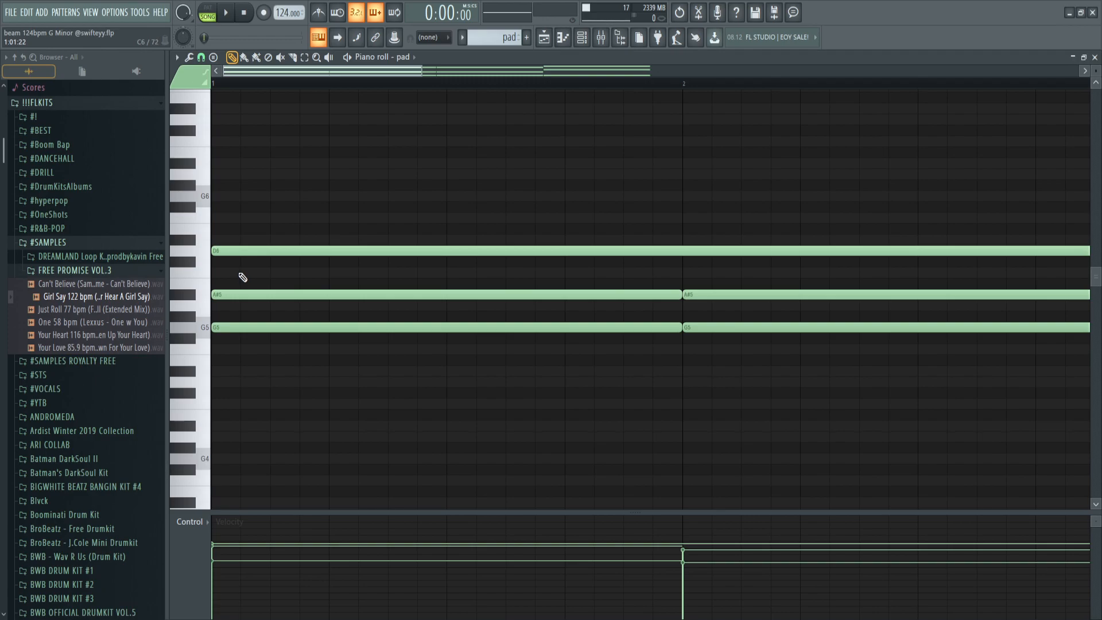
- Move the two upper notes of the pad pattern's bar 4 chord up to C6 and D#6
scroll(345, 287, right, 5)
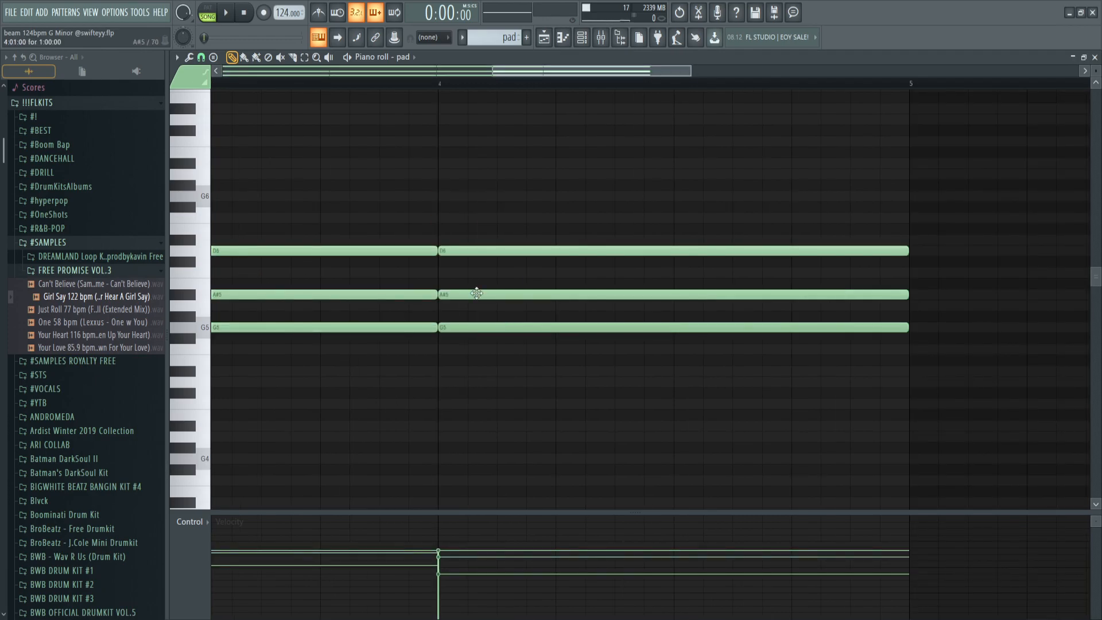
drag(492, 376, 495, 214)
drag(505, 353, 619, 214)
drag(481, 313, 566, 214)
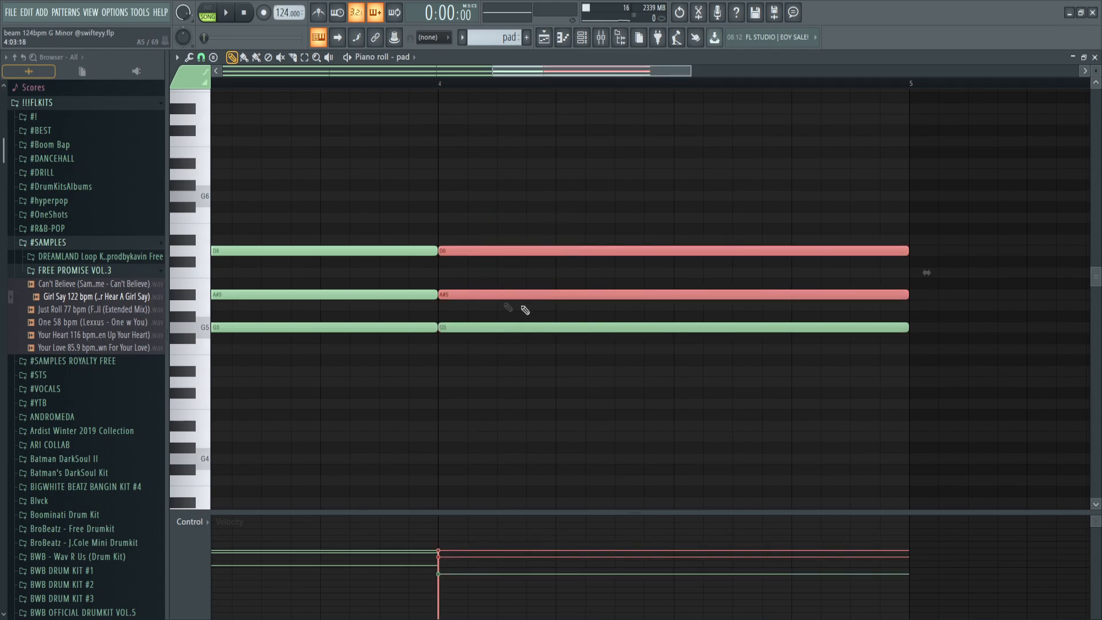
click(502, 280)
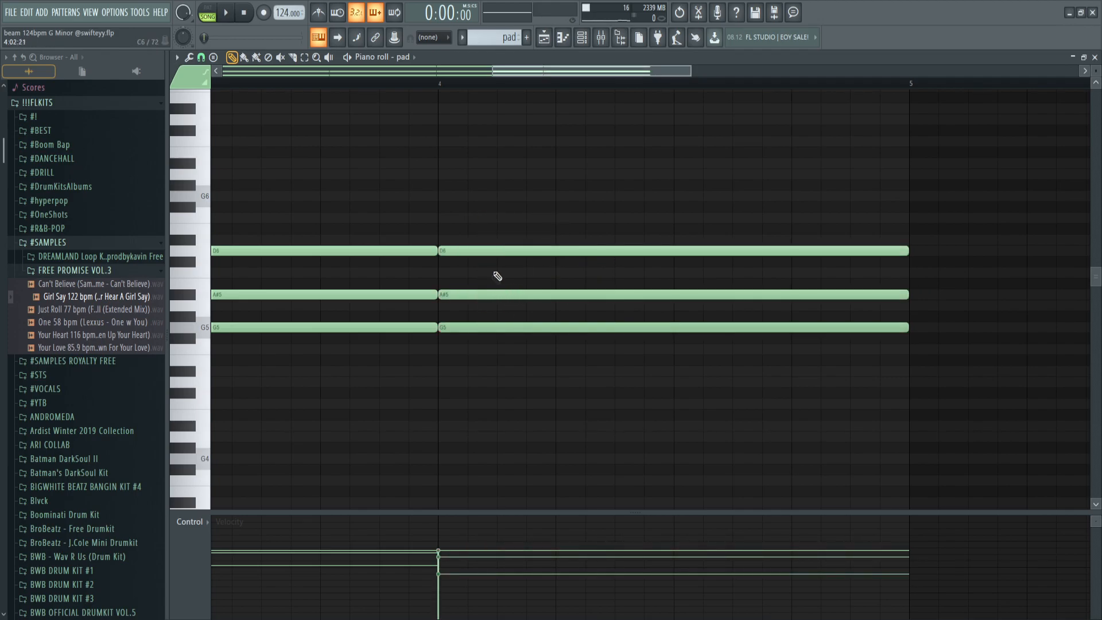
drag(484, 297, 480, 239)
click(480, 251)
scroll(402, 224, down, 4)
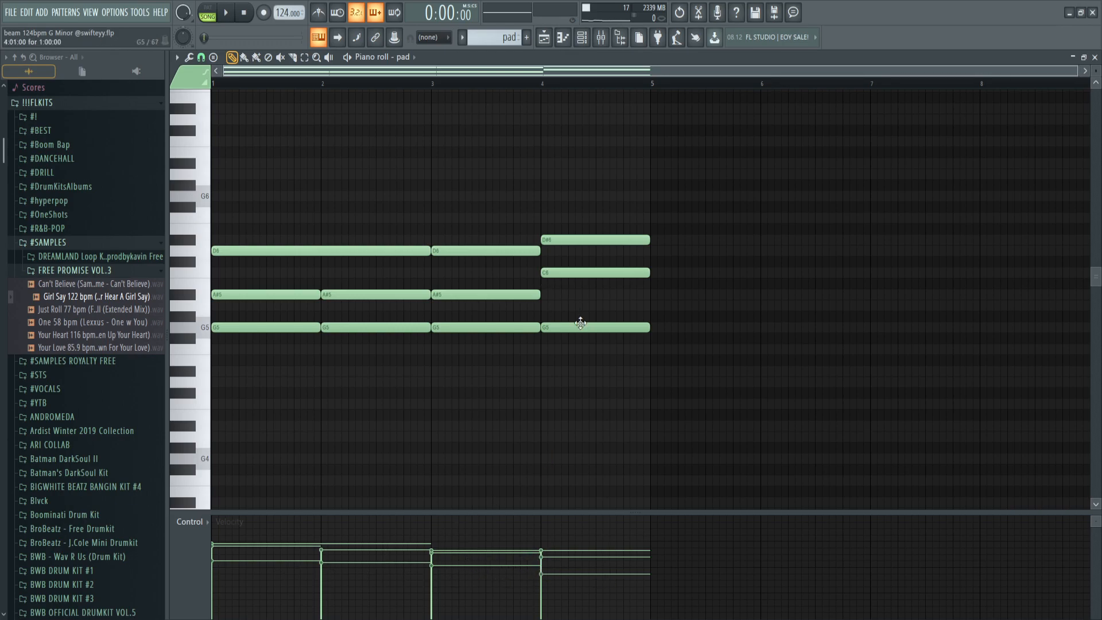
- Switch playback to pattern mode, play the pad pattern and stop it
key(l)
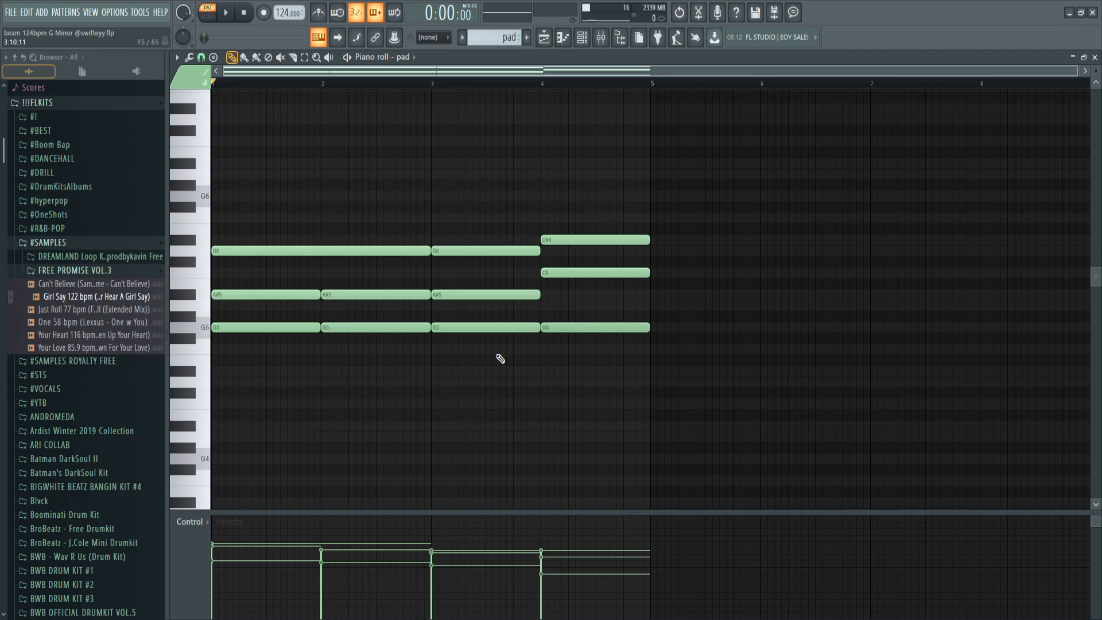
key(space)
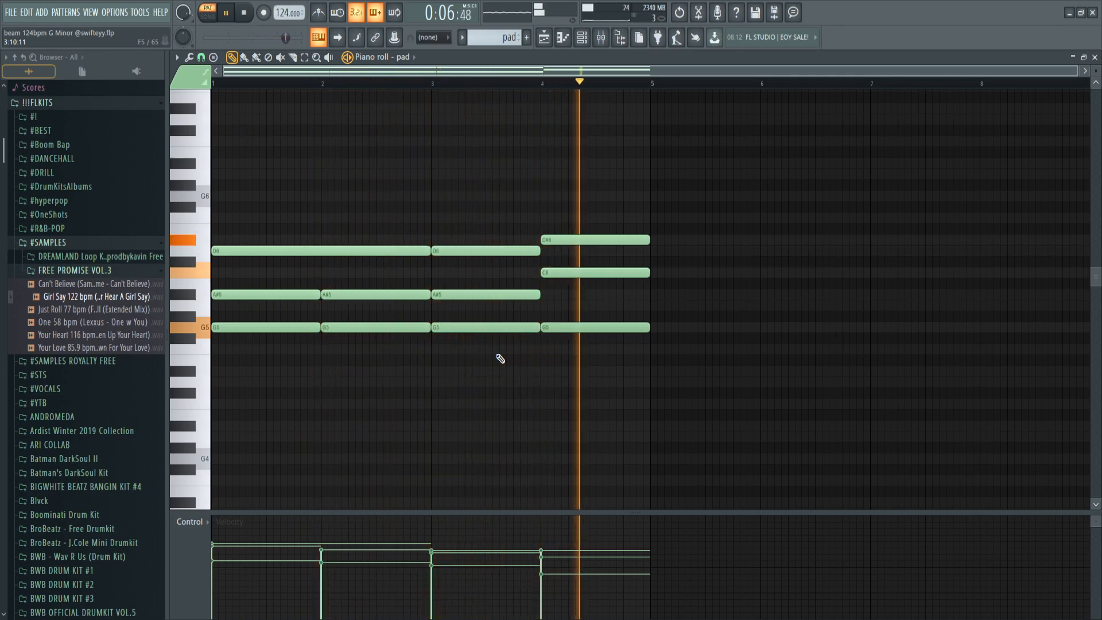
key(space)
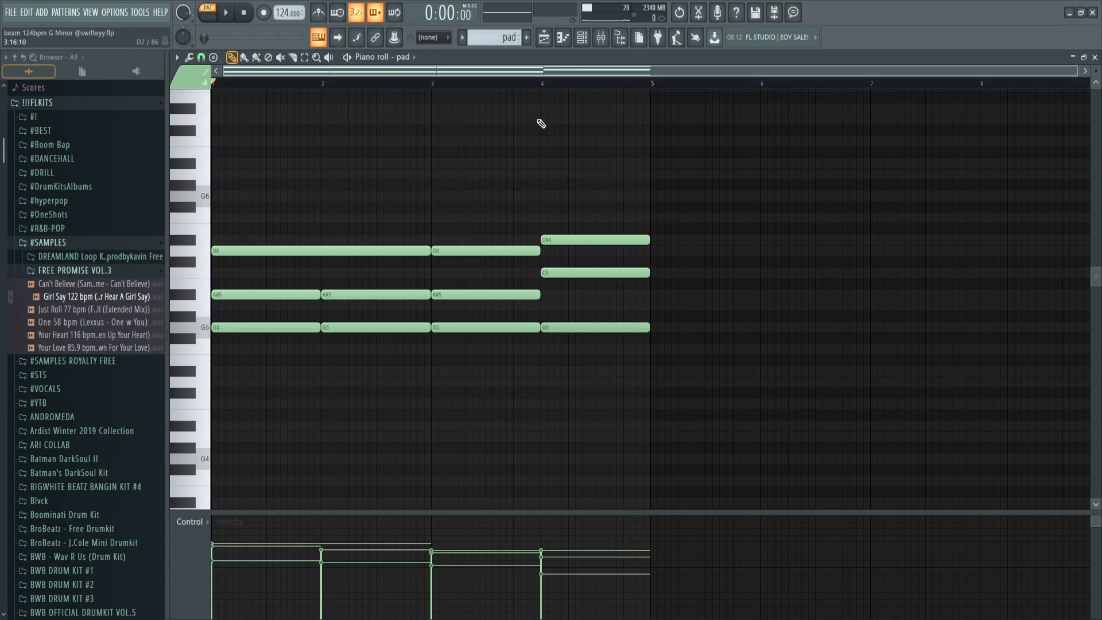
- Inspect the ValhallaVintageVerb, Magic Switch, FIN-MICRO and Fruity parametric EQ 2 effects on the pad's mixer track
click(601, 37)
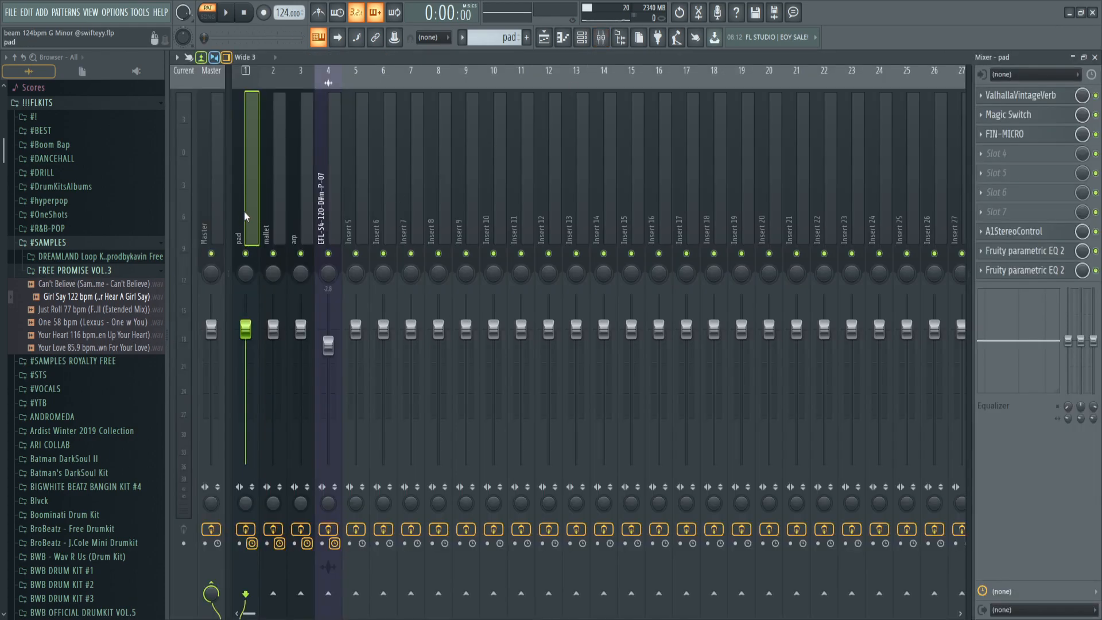
click(1028, 97)
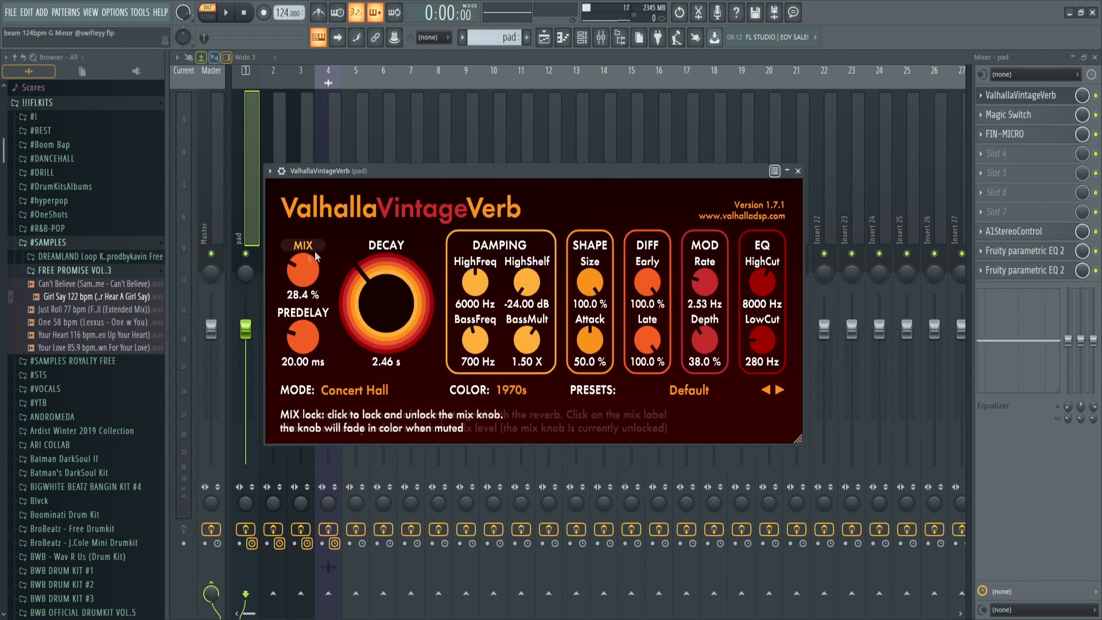
click(1034, 114)
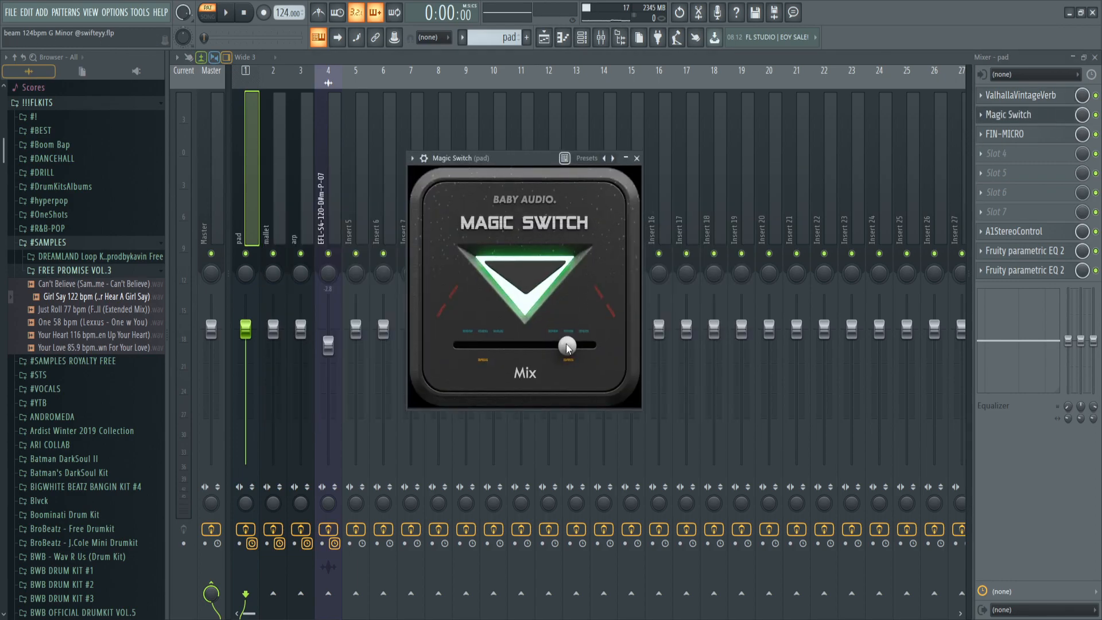
click(1019, 134)
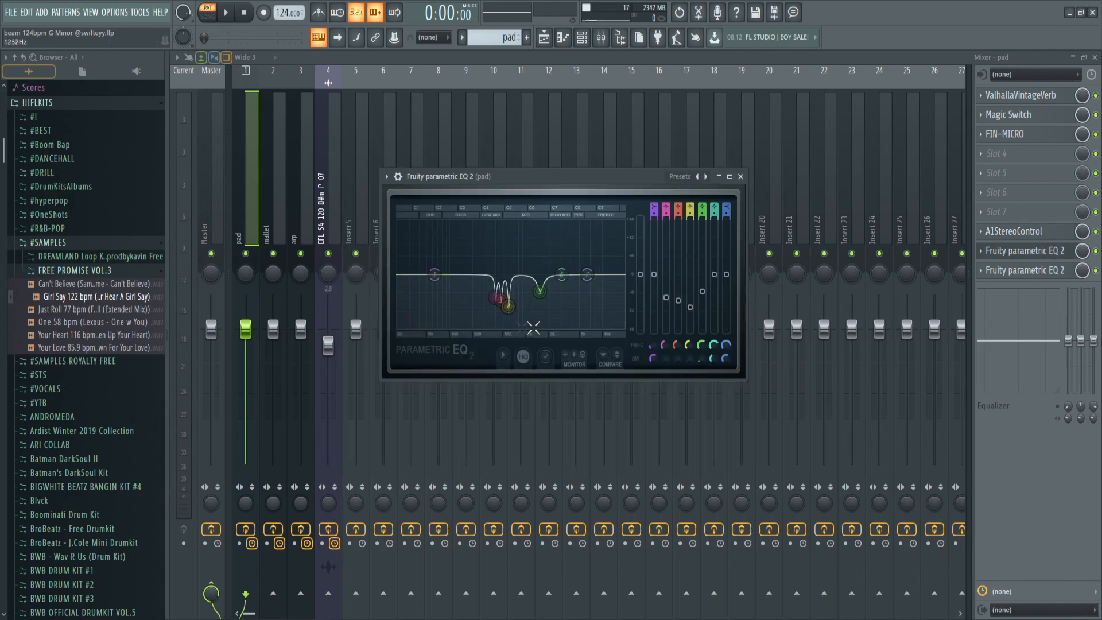
drag(505, 293, 521, 315)
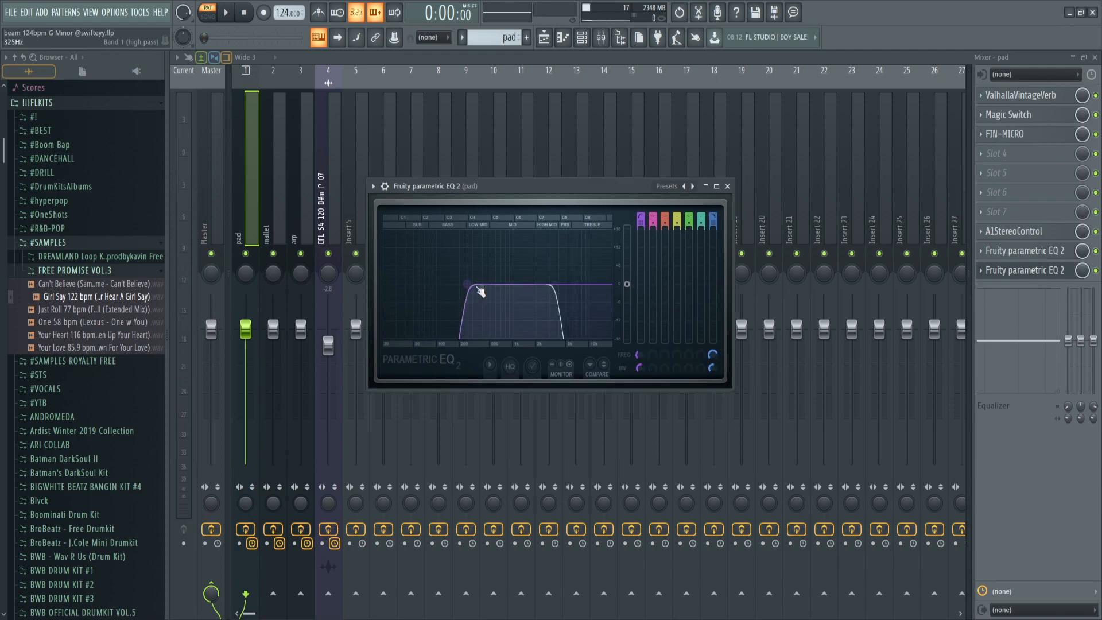
drag(481, 292, 460, 308)
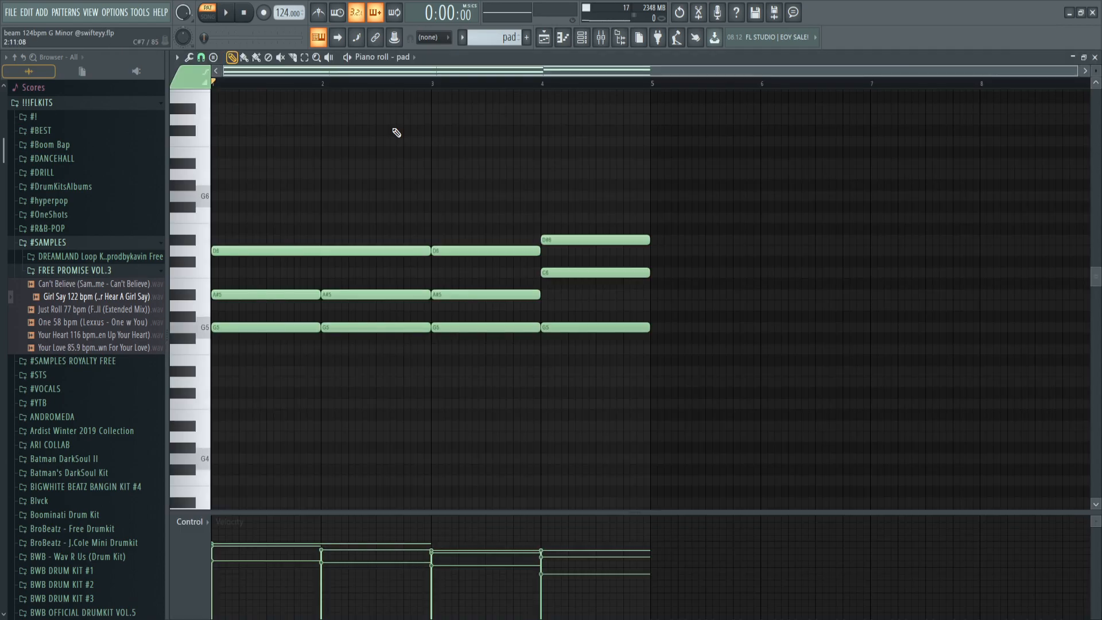
- Open the pad 2 channel's instrument and view its chords in the piano roll
key(space)
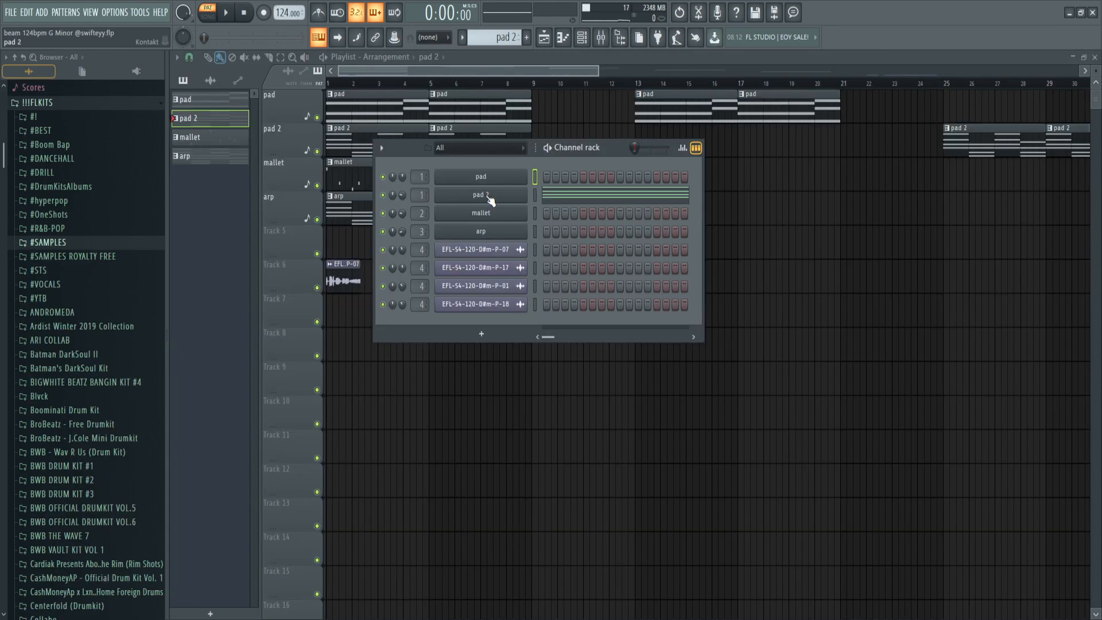
click(491, 198)
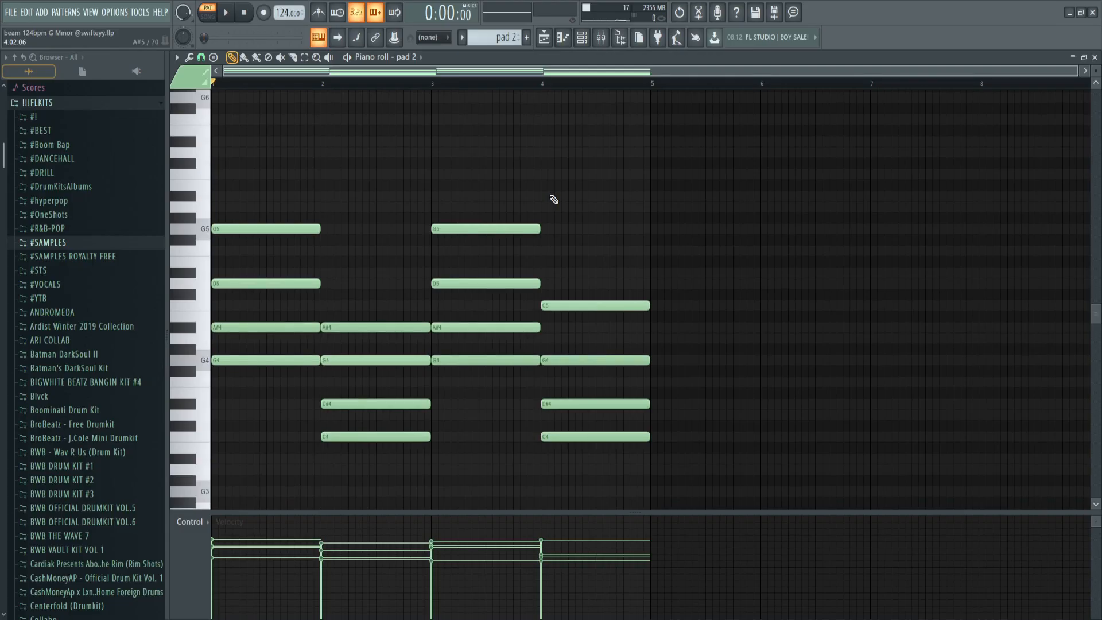
scroll(442, 172, down, 1)
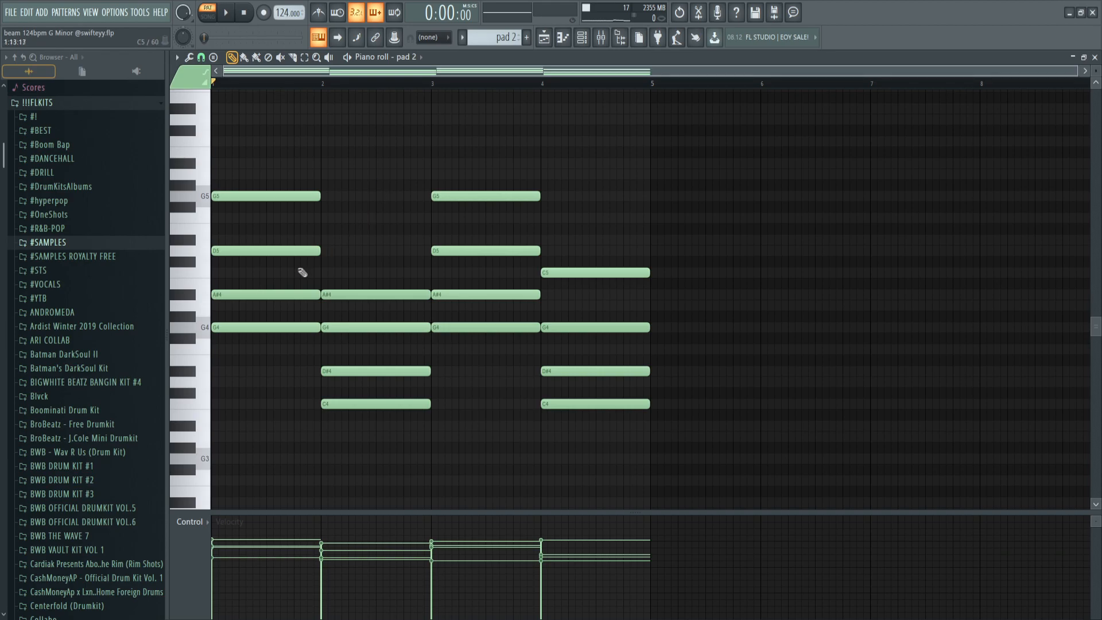
- Examine the notes of the first two chords in the pad 2 pattern
scroll(344, 287, up, 4)
drag(350, 377, 330, 127)
ctrl+click(328, 179)
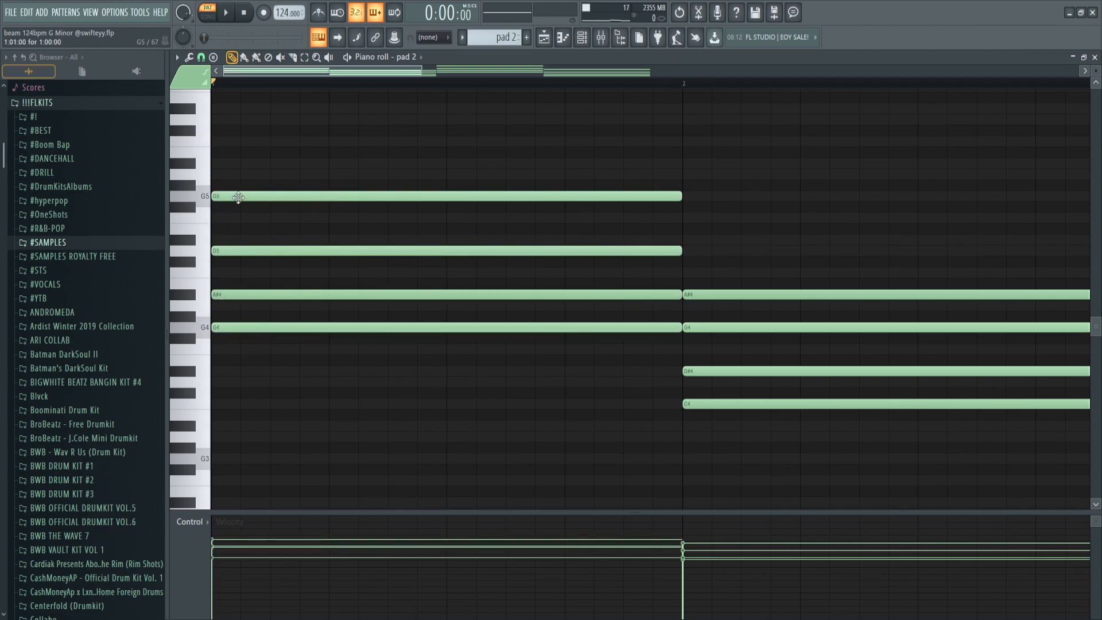
scroll(269, 198, down, 4)
drag(507, 471, 507, 241)
ctrl+click(507, 241)
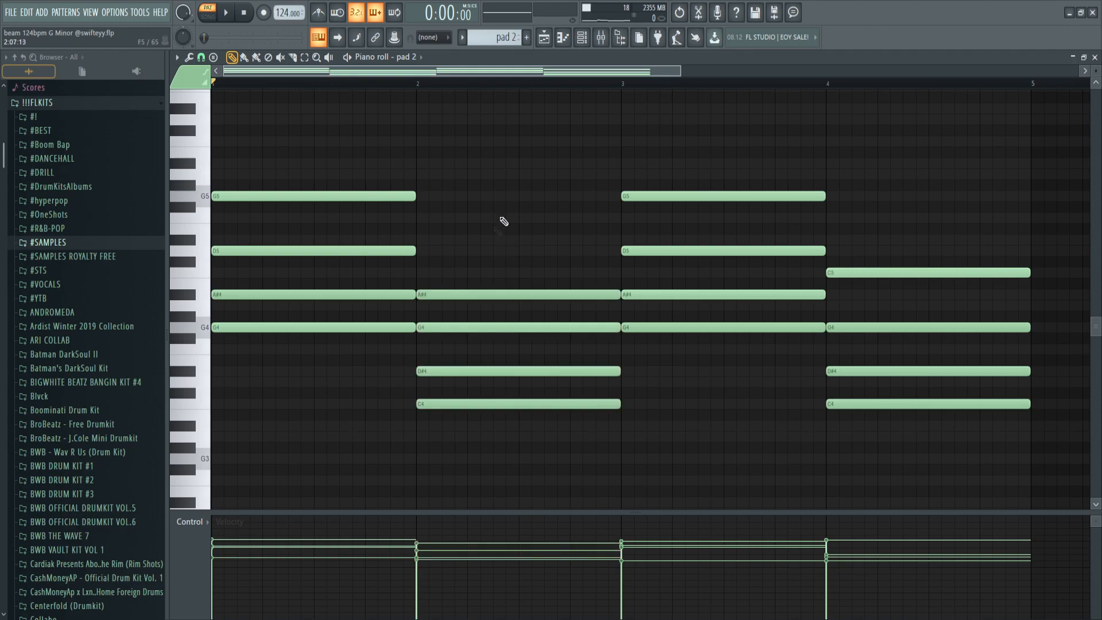
- Copy the bar 1 chord of pad 2 into bar 2 and transpose the copy down to C4, D#4, G4 and C5
scroll(508, 214, up, 2)
drag(327, 368, 327, 175)
drag(263, 197, 573, 192)
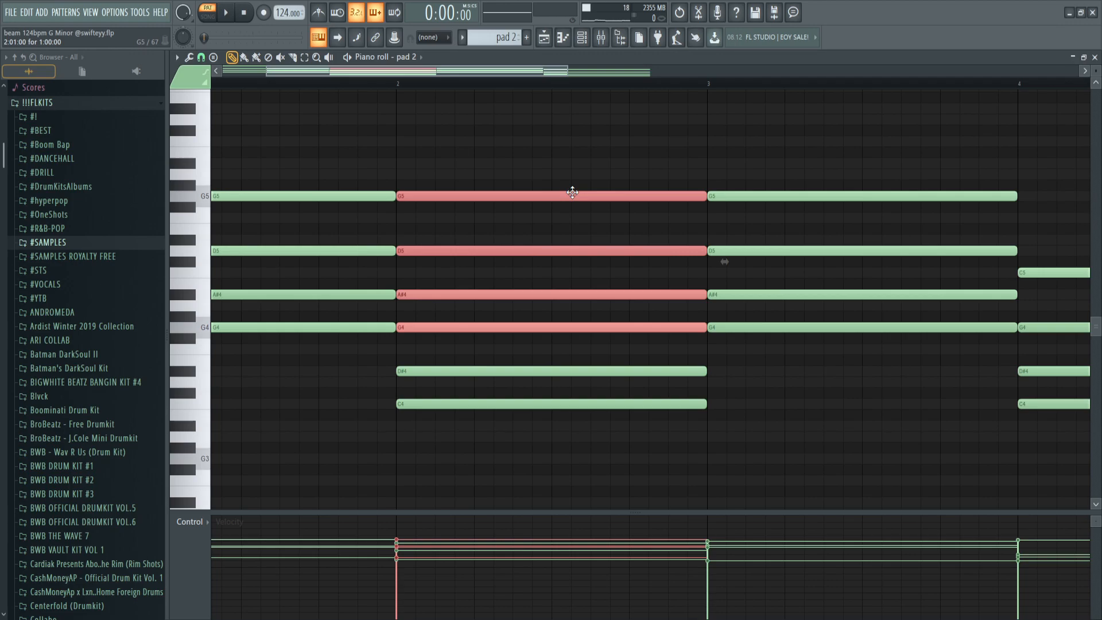
key(shift+Up)
key(shift+Up)
key(shift+Up)
key(shift+Up)
key(shift+Up)
key(ctrl+Down)
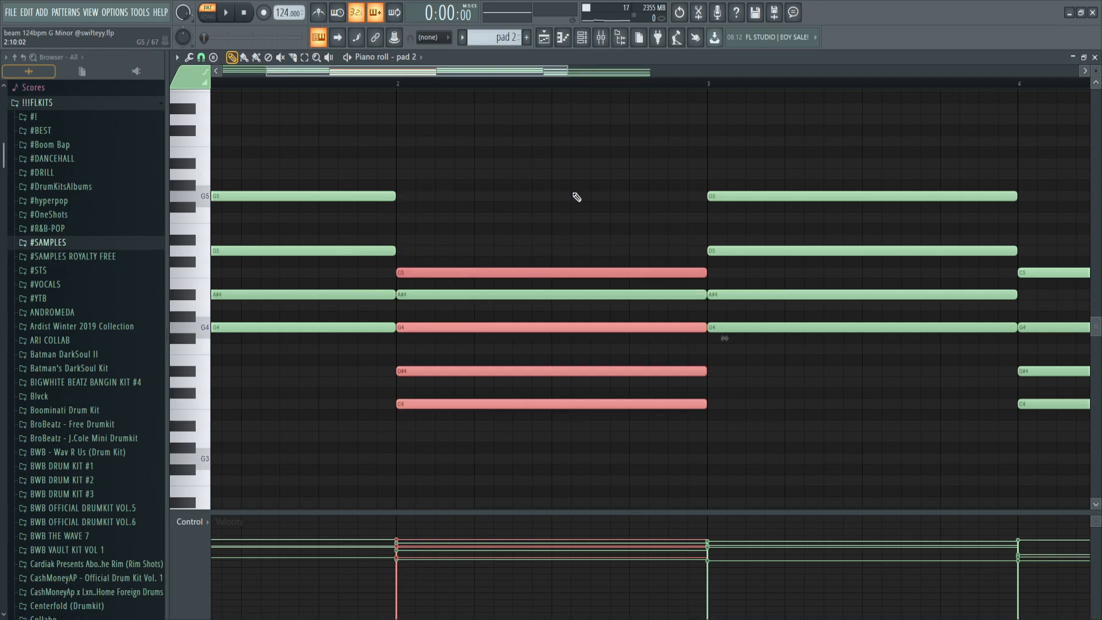
- Delete the copied chord from bar 2 of the pad 2 pattern
drag(453, 273, 477, 272)
ctrl+scroll(446, 284, up, 3)
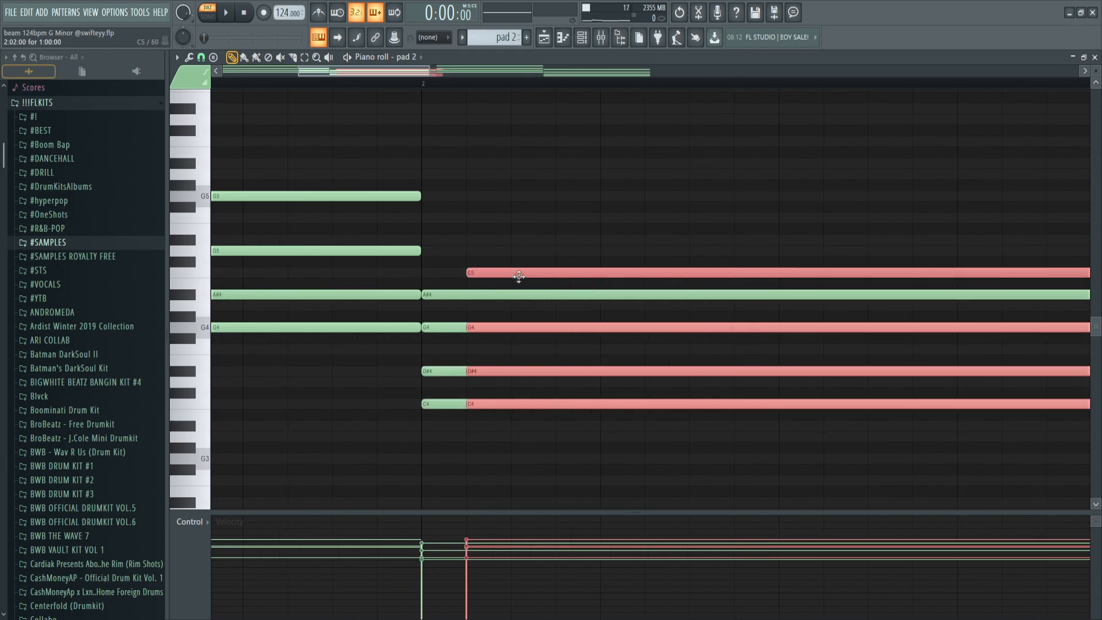
right_click(505, 272)
ctrl+scroll(499, 311, down, 5)
key(Delete)
- Check the bar 2 chord's notes and listen to the pad 2 pattern
ctrl+scroll(490, 317, up, 2)
ctrl+drag(506, 460, 537, 238)
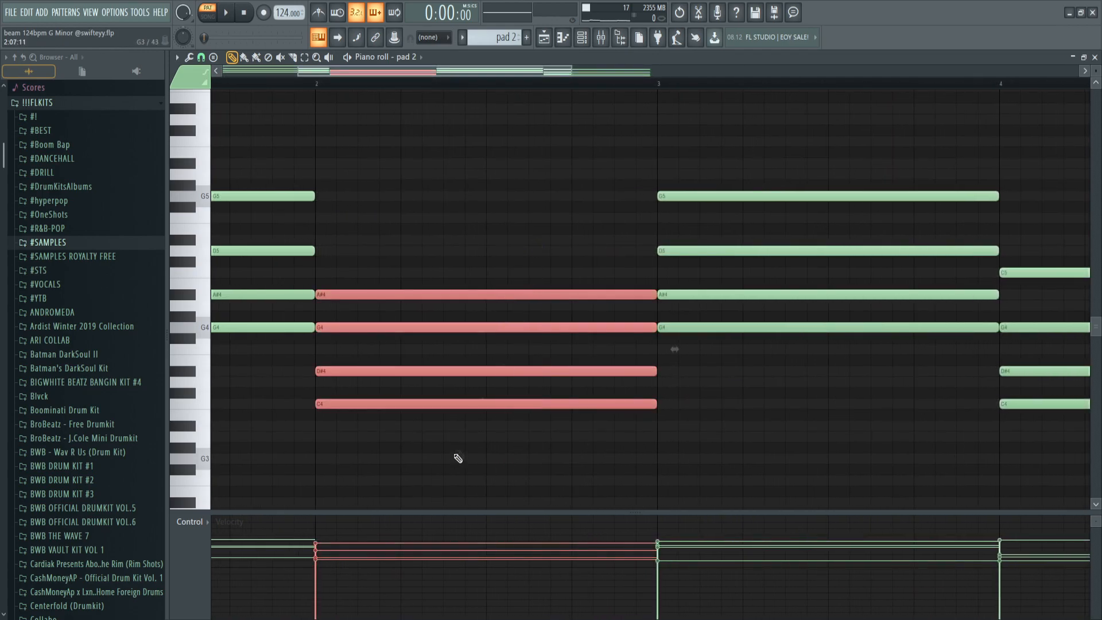
ctrl+scroll(444, 282, down, 4)
ctrl+click(443, 281)
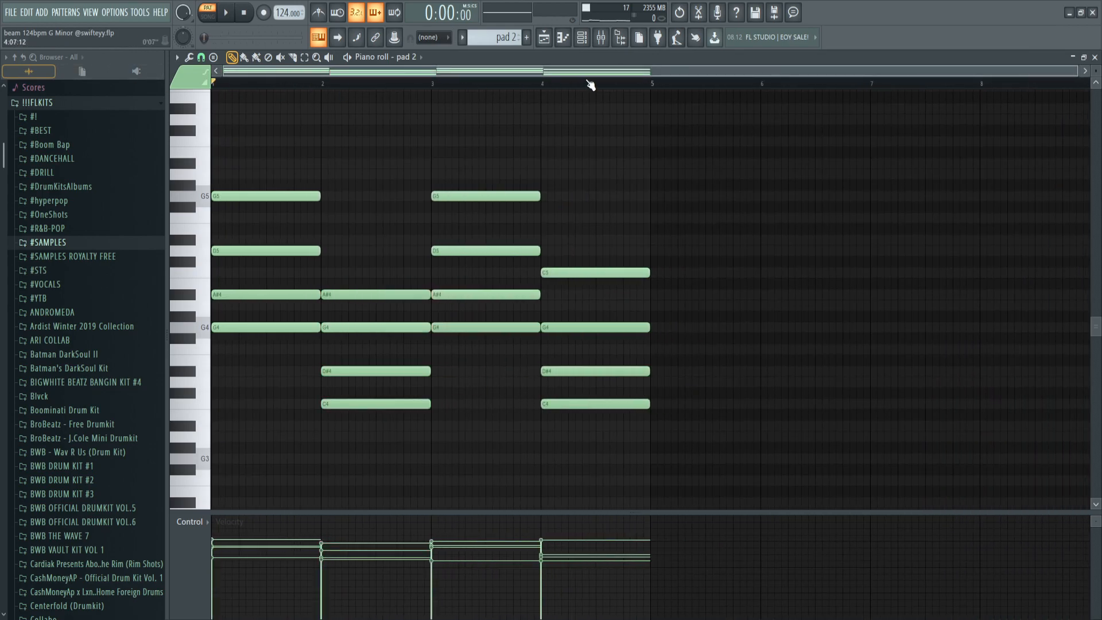
key(space)
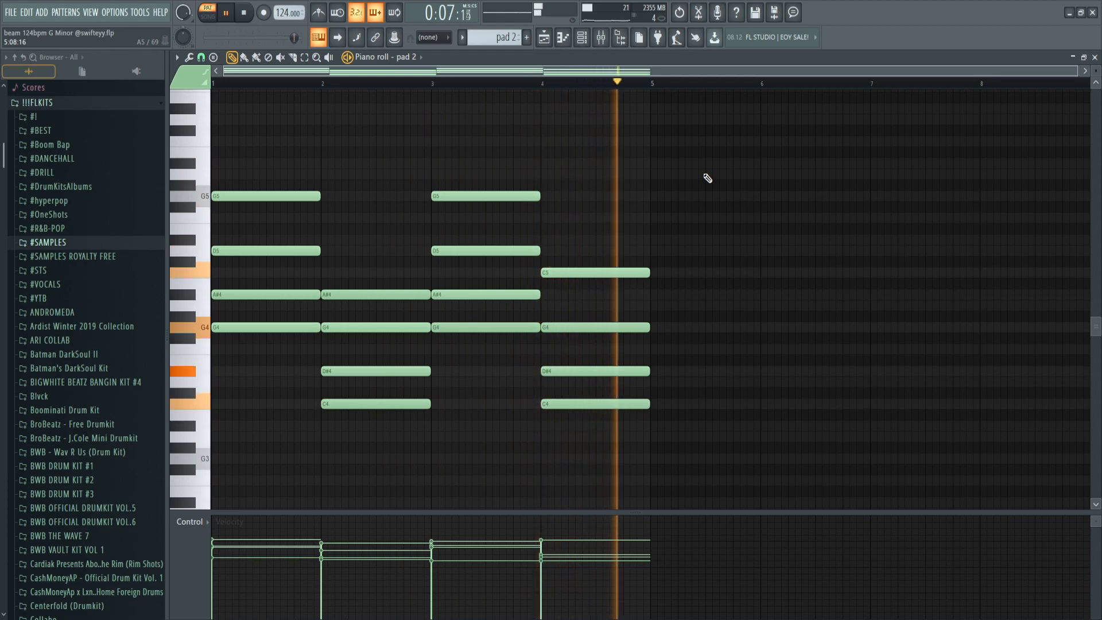
key(space)
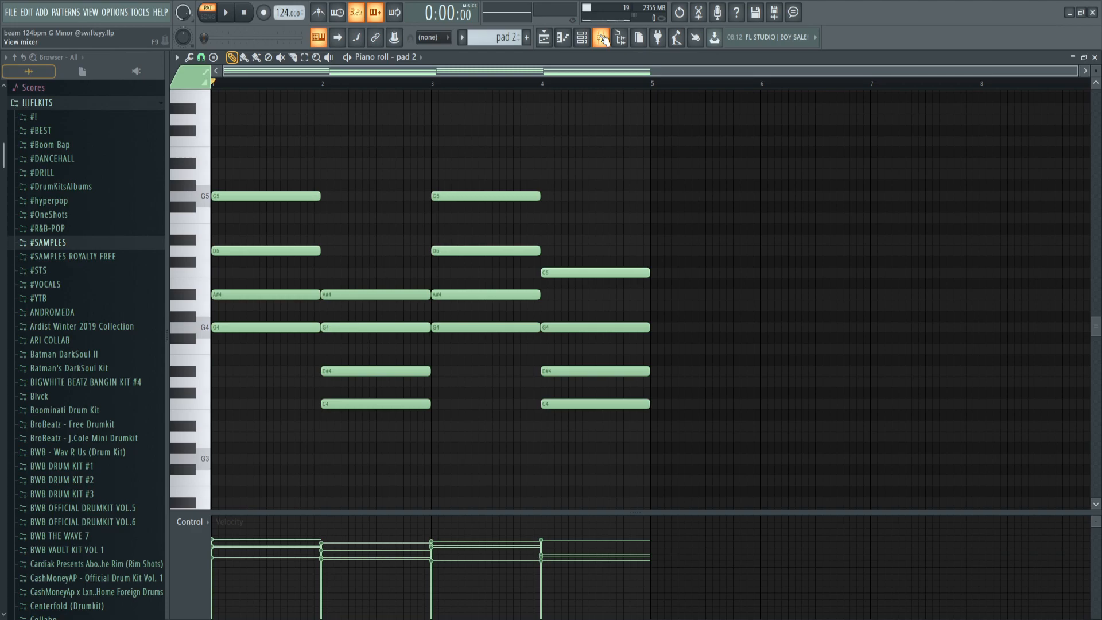
- View the mixer and open the mallet channel's instrument from the channel rack
click(603, 38)
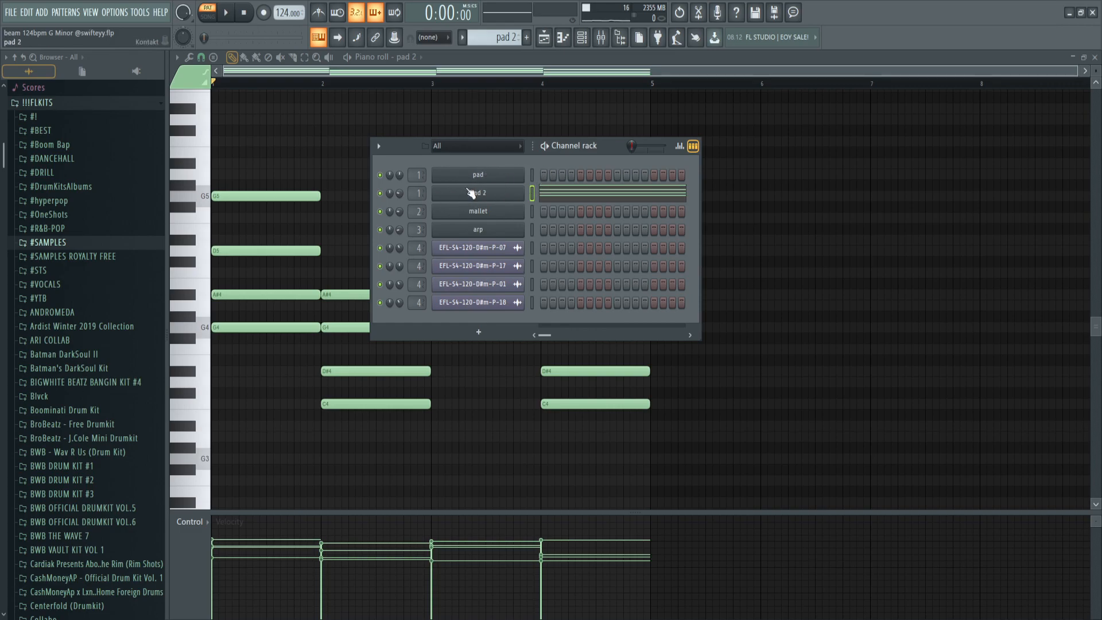
click(480, 210)
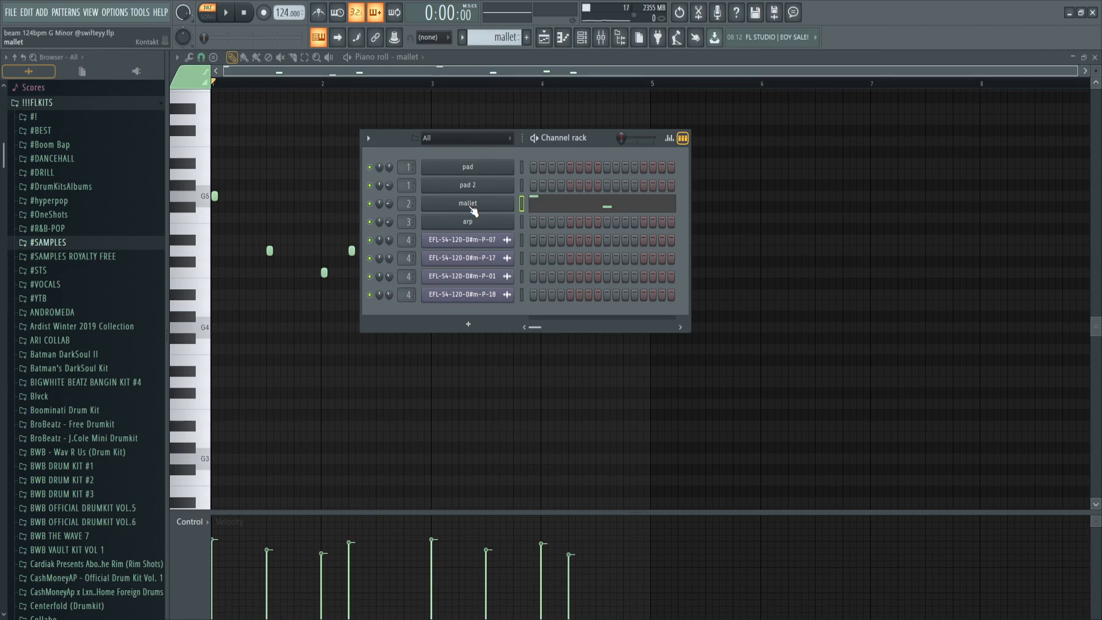
click(473, 211)
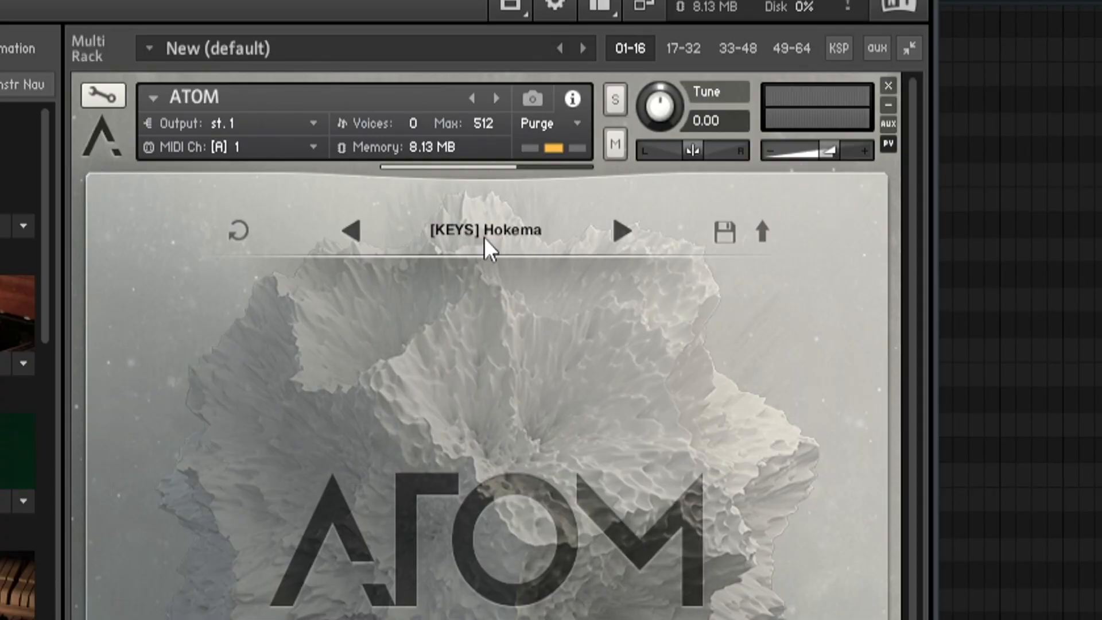
- Examine the notes of the mallet melody across all four bars in the piano roll
drag(659, 331, 211, 143)
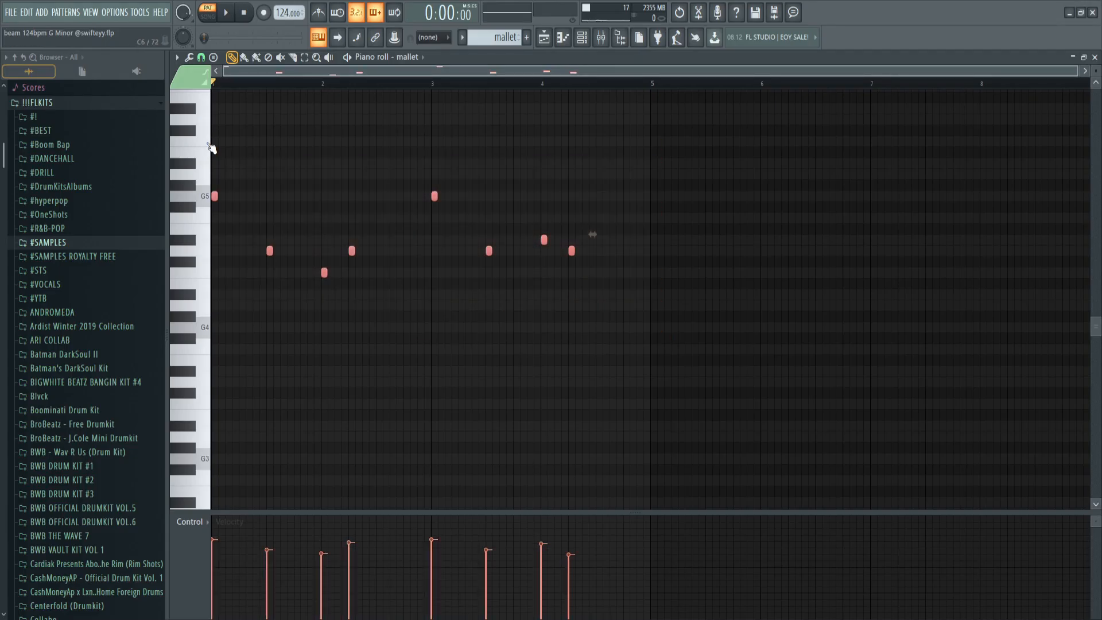
ctrl+click(211, 150)
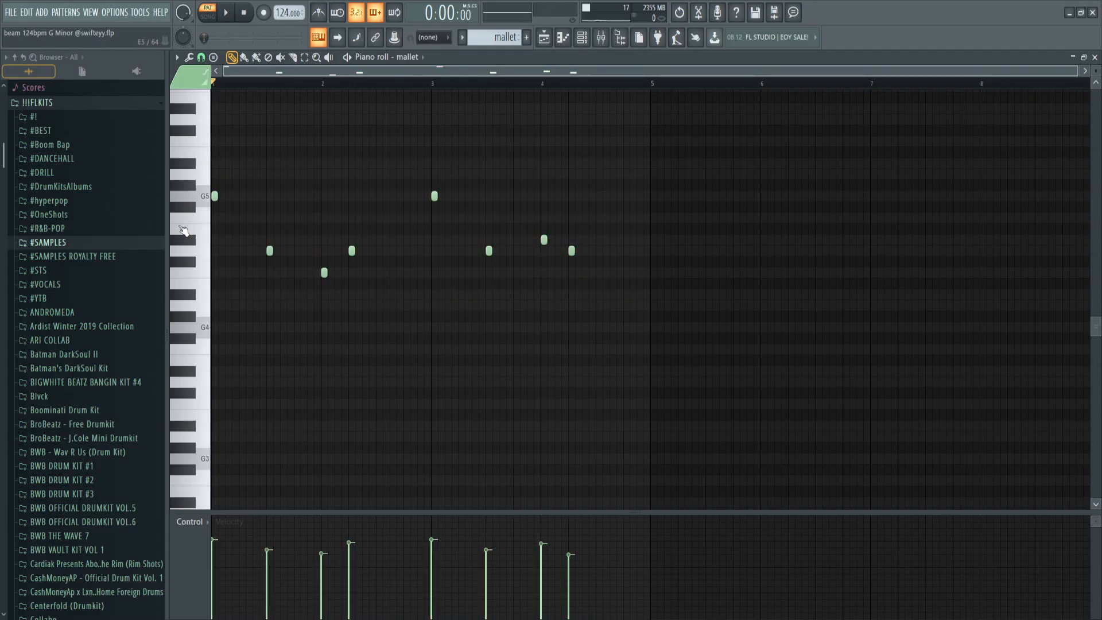
scroll(185, 235, up, 4)
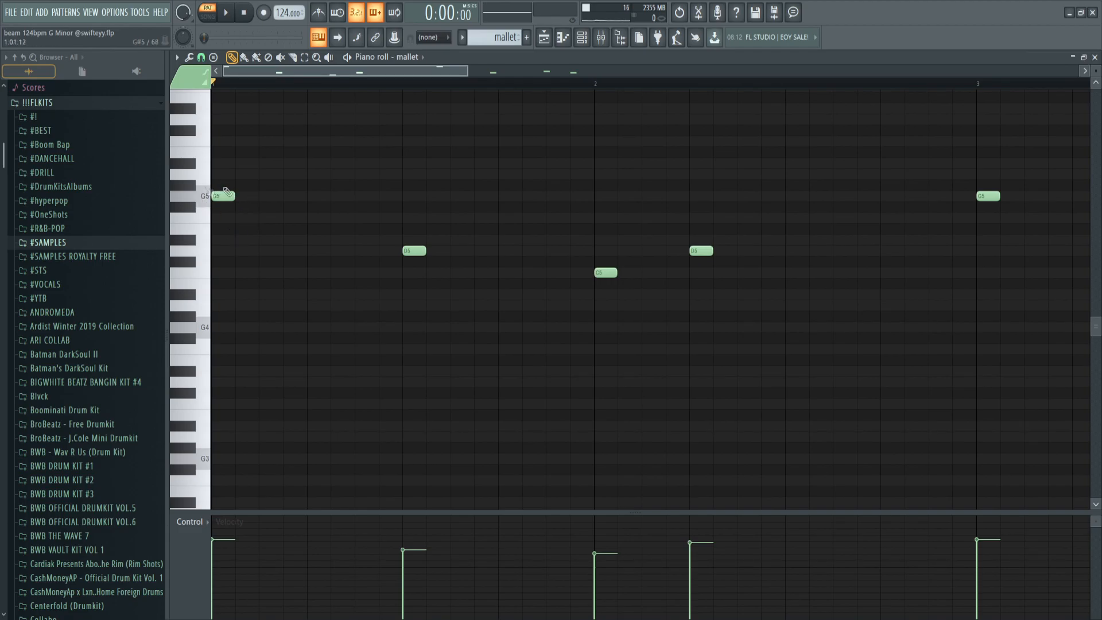
drag(403, 277, 441, 236)
drag(588, 291, 747, 198)
scroll(612, 276, down, 4)
scroll(725, 258, up, 5)
scroll(722, 244, down, 4)
ctrl+click(718, 250)
scroll(710, 260, down, 5)
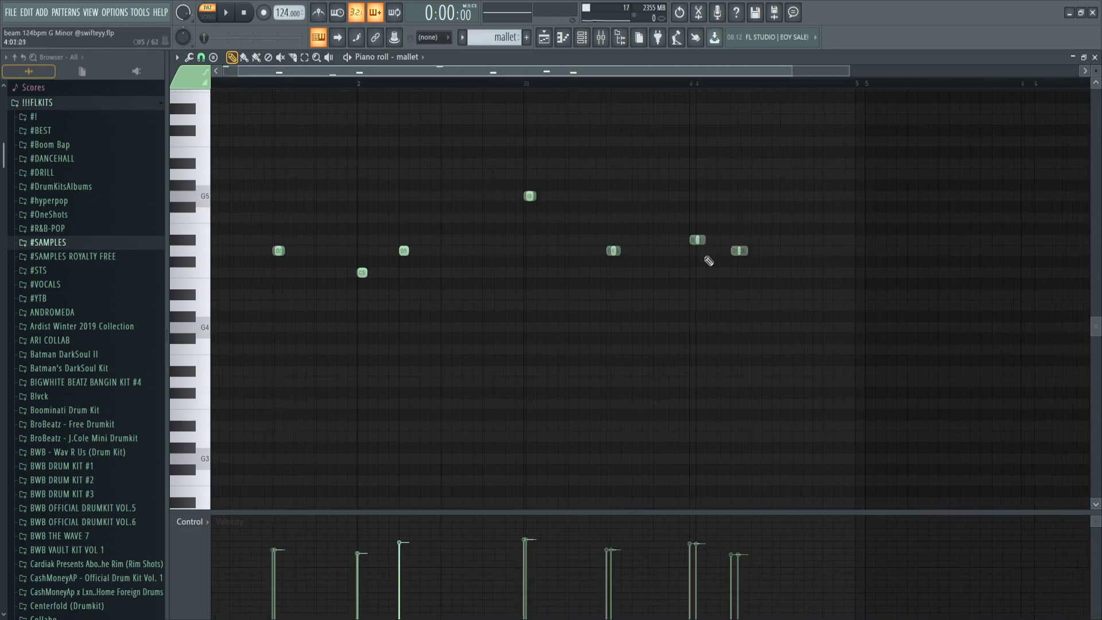
- Switch to the pad 2 pattern and examine its chord notes across all four bars against the mallet melody
drag(634, 321, 143, 149)
key(ctrl+d)
scroll(492, 35, down, 1)
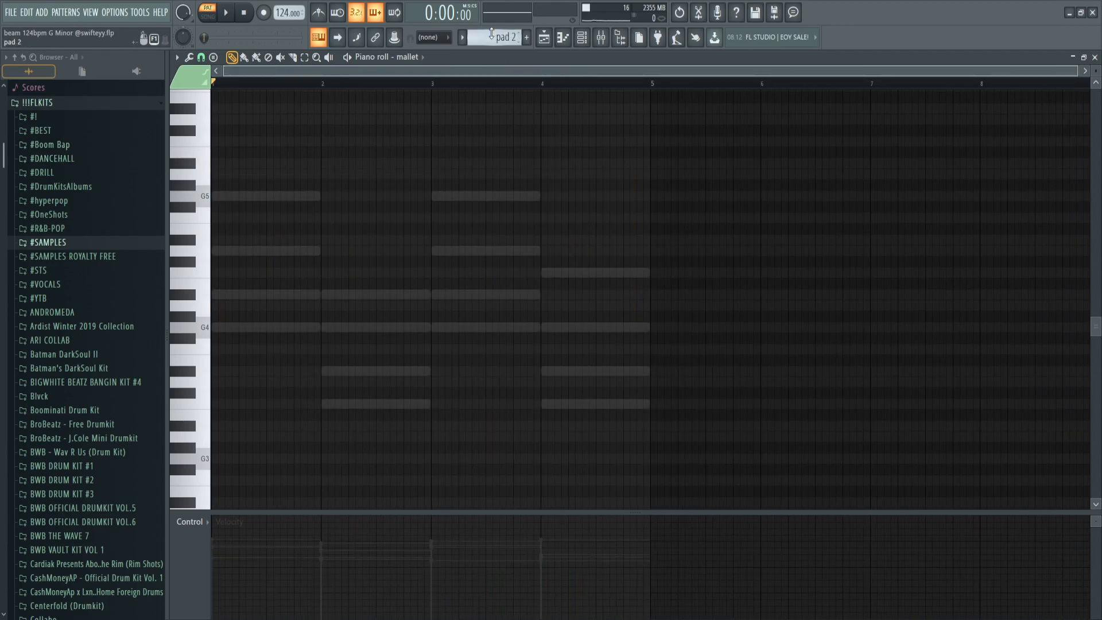
click(433, 142)
drag(282, 247, 291, 202)
drag(407, 306, 389, 281)
scroll(379, 309, up, 1)
ctrl+click(475, 321)
drag(472, 354, 478, 325)
drag(472, 403, 479, 362)
scroll(481, 363, down, 1)
drag(442, 394, 303, 148)
ctrl+click(342, 191)
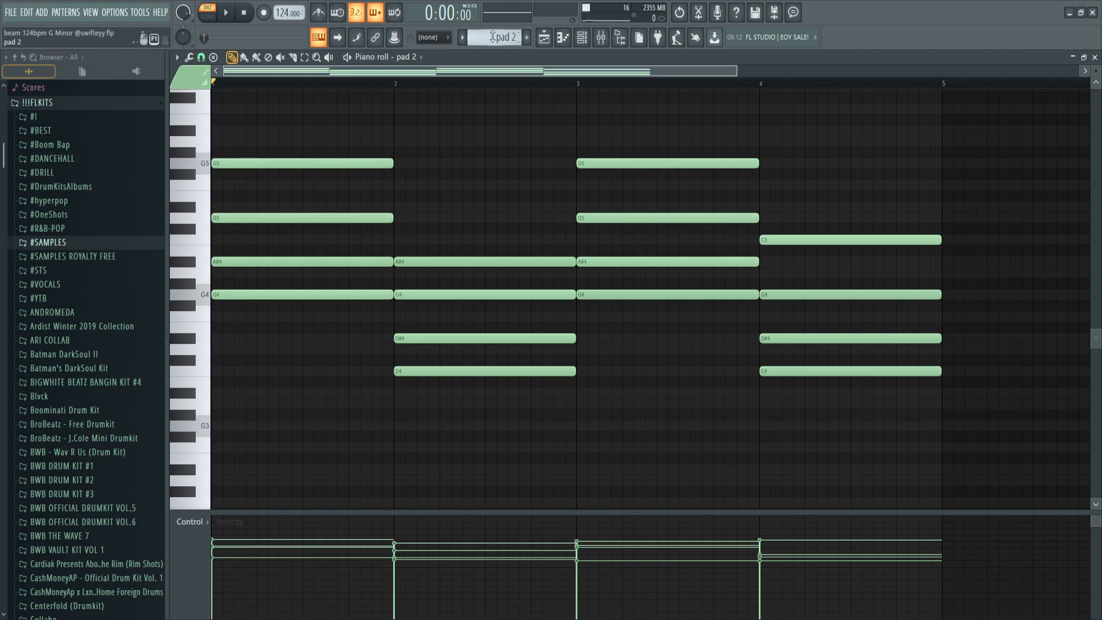
- Return to the mallet pattern and listen to its melody
scroll(493, 37, down, 1)
scroll(555, 264, down, 2)
ctrl+click(576, 89)
click(600, 42)
key(space)
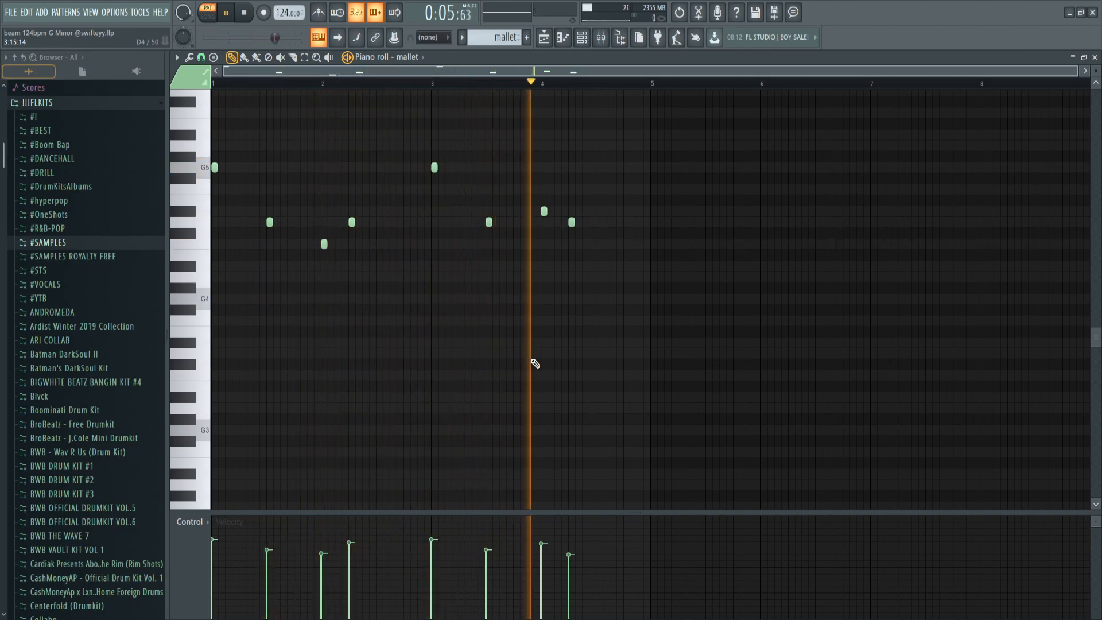
key(space)
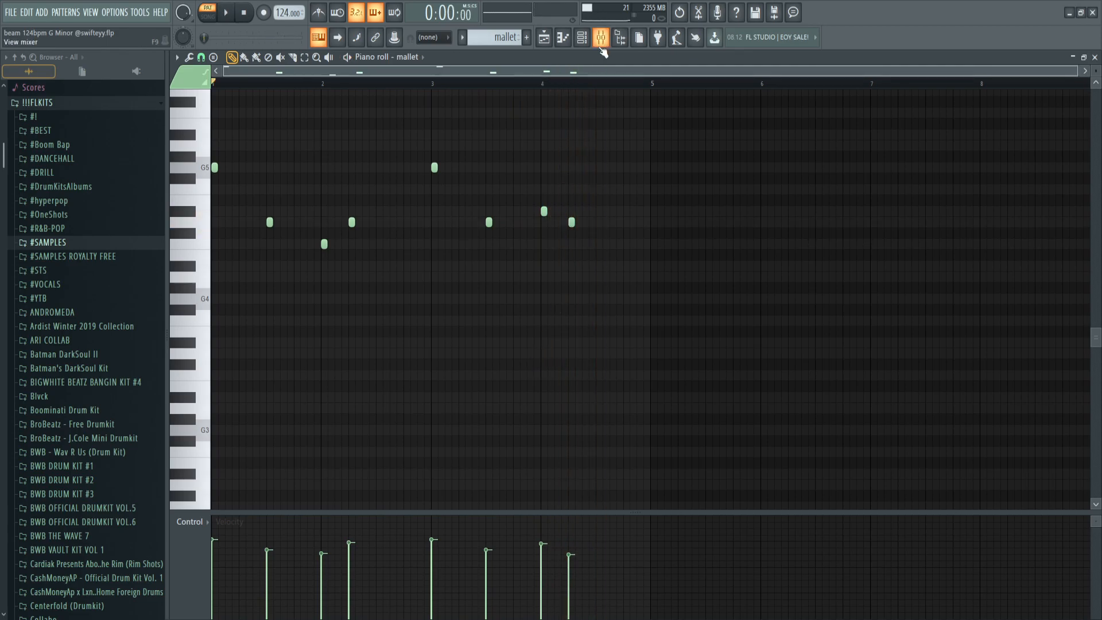
- Inspect the mallet track's ValhallaVintageVerb and FIN-MICRO effects in the mixer and play the mallet pattern
click(602, 49)
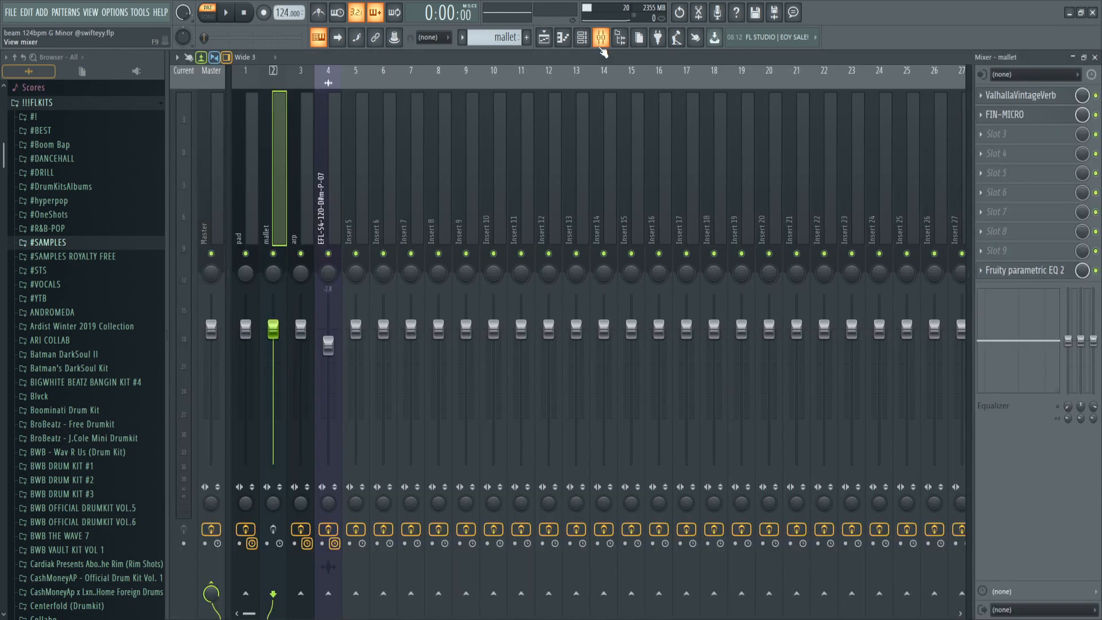
click(1028, 96)
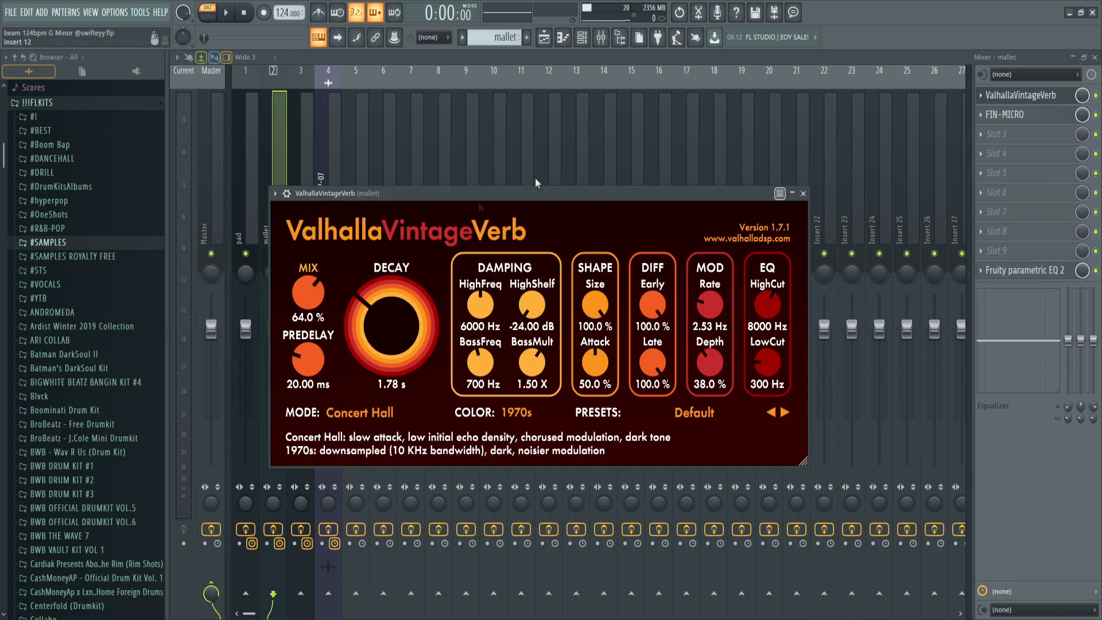
click(1004, 114)
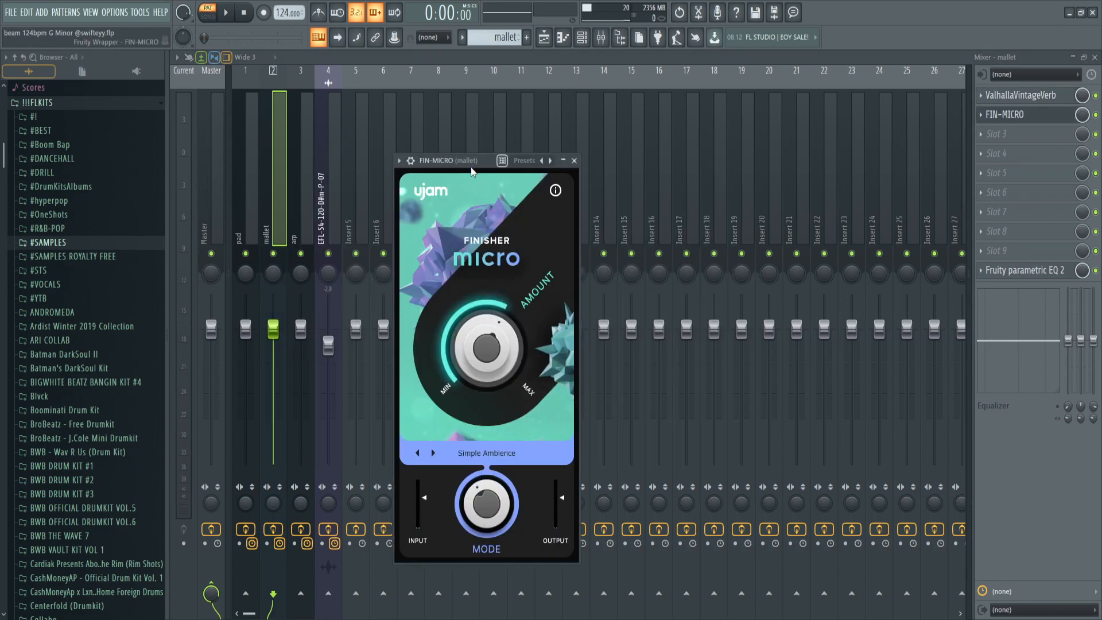
drag(472, 165, 482, 148)
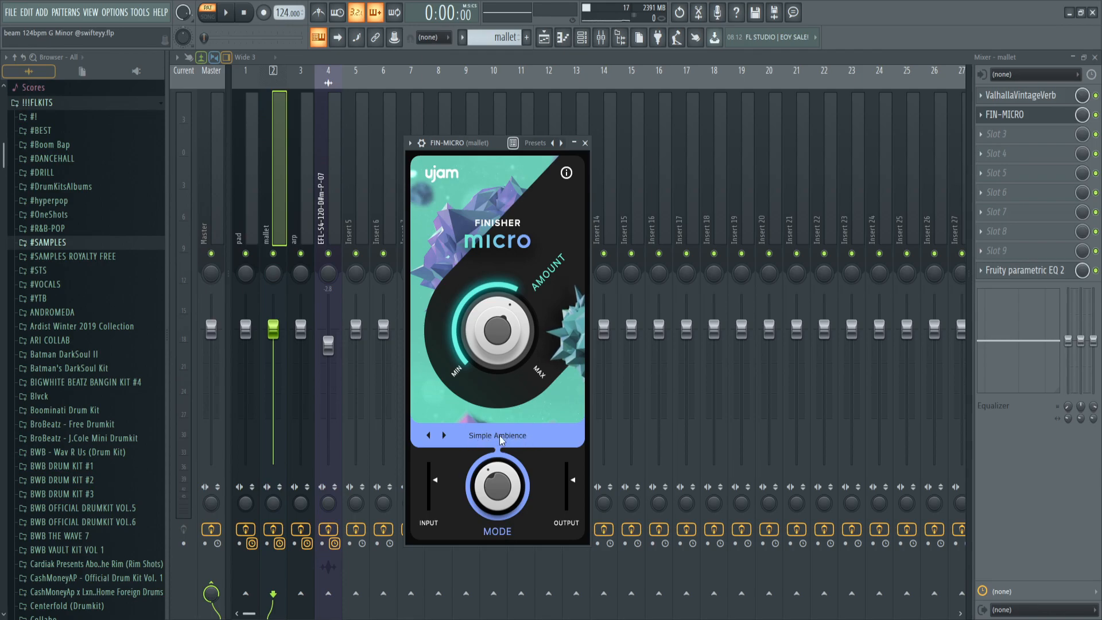
drag(493, 214, 561, 184)
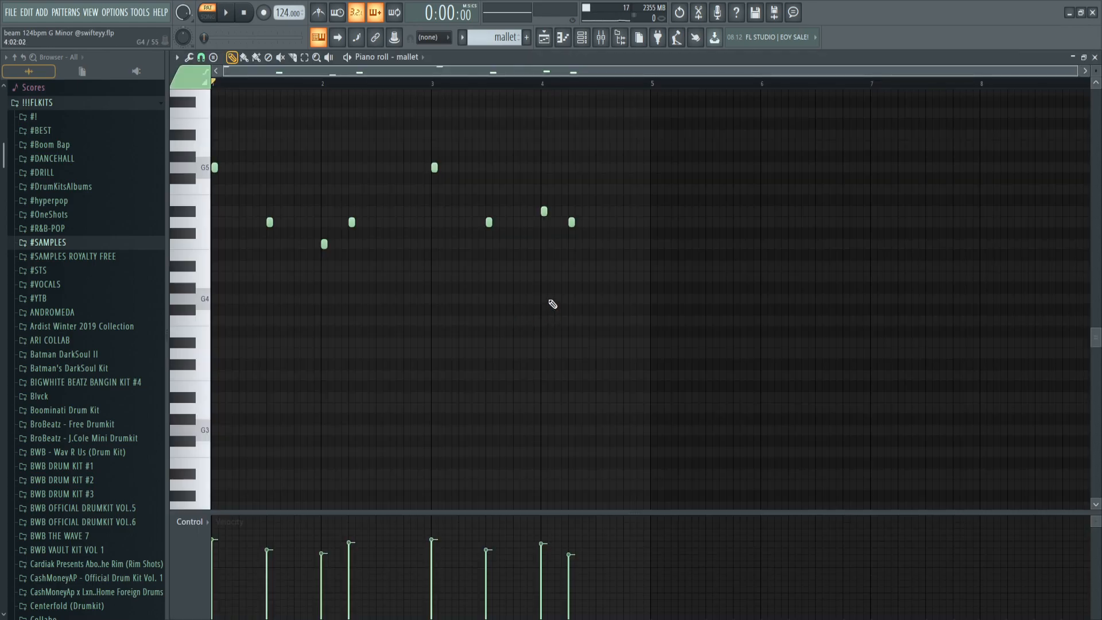
key(space)
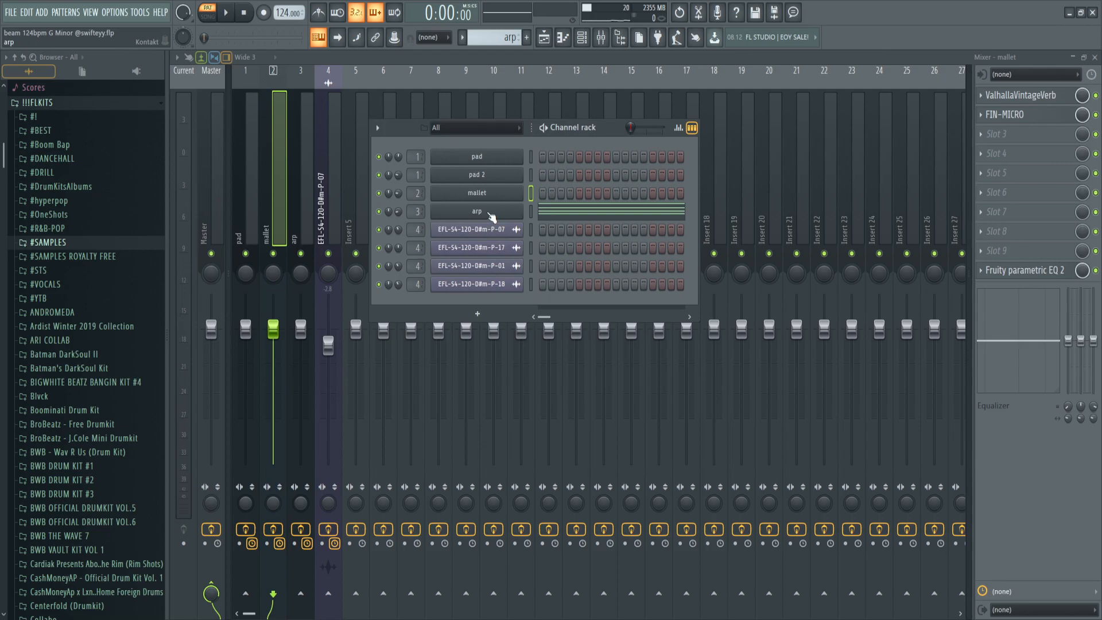
- Open the arp channel from the channel rack and check the pad 2 pattern's chords for comparison
click(488, 212)
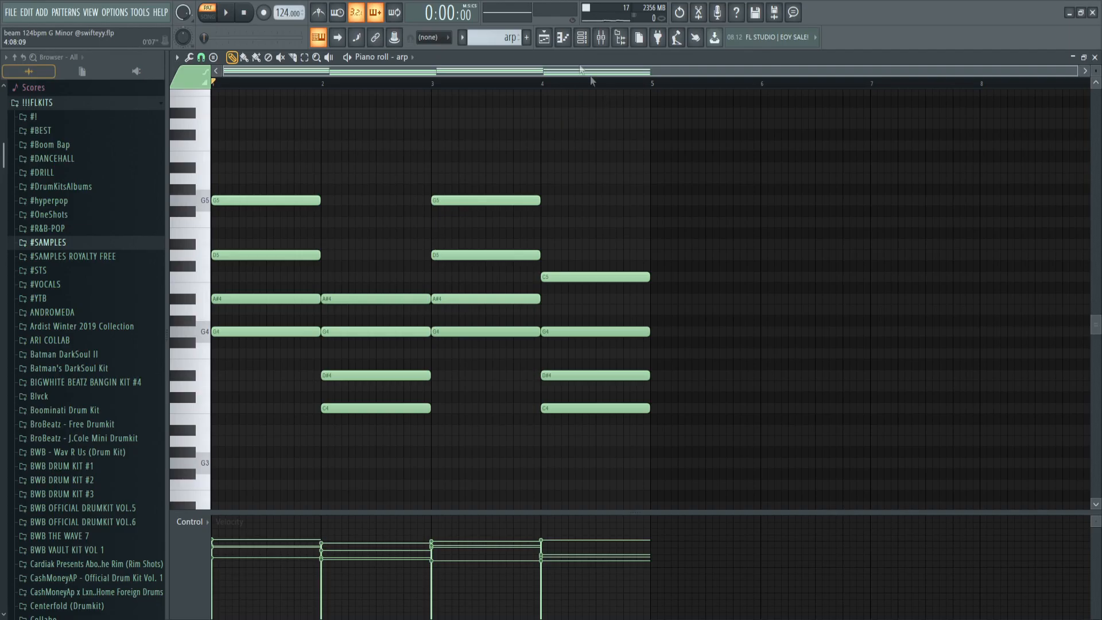
click(582, 38)
scroll(497, 38, up, 2)
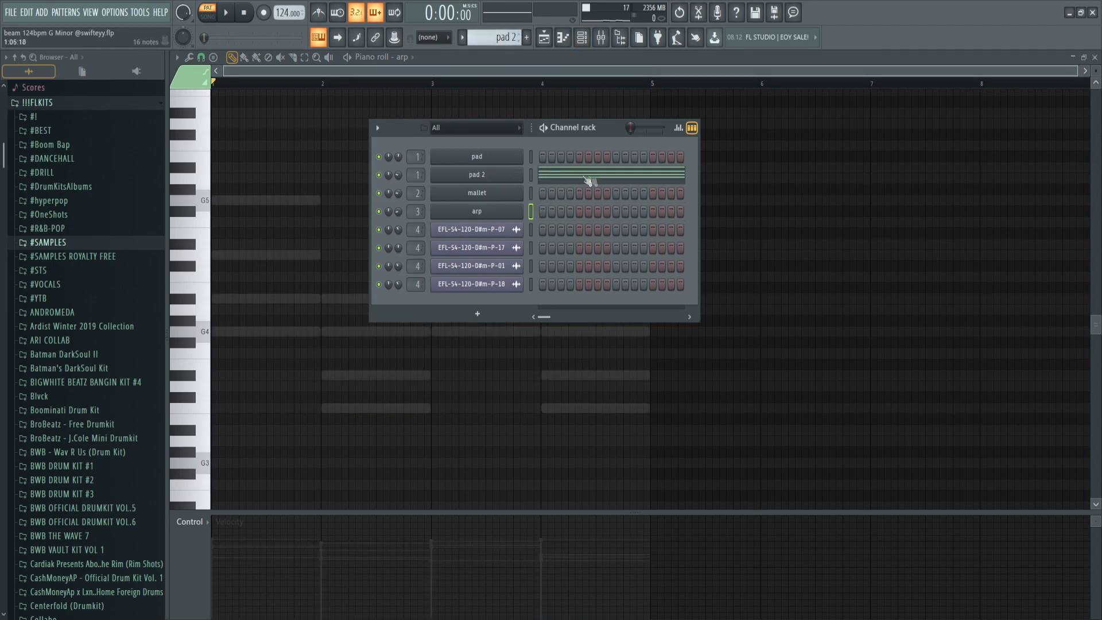
click(594, 181)
scroll(485, 40, down, 2)
- Examine the chord notes of the arp pattern across all four bars in the piano roll
click(581, 38)
click(557, 215)
drag(707, 441, 277, 143)
ctrl+click(229, 116)
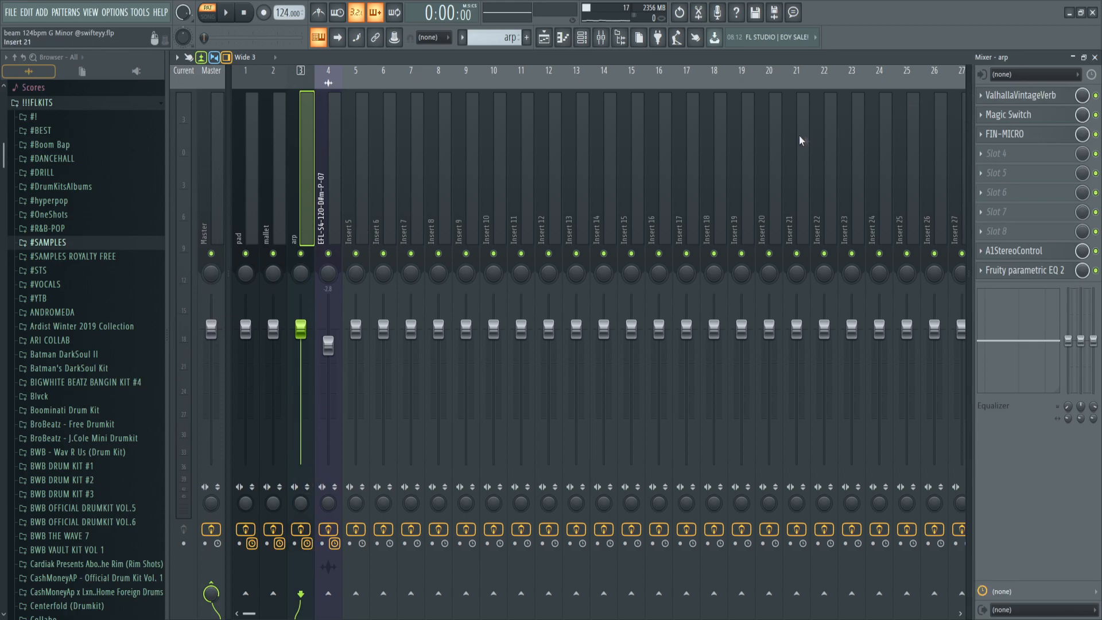
- Compare the pad and arp mixer tracks and inspect the arp's ValhallaVintageVerb, Magic Switch and FIN-MICRO effects
click(241, 222)
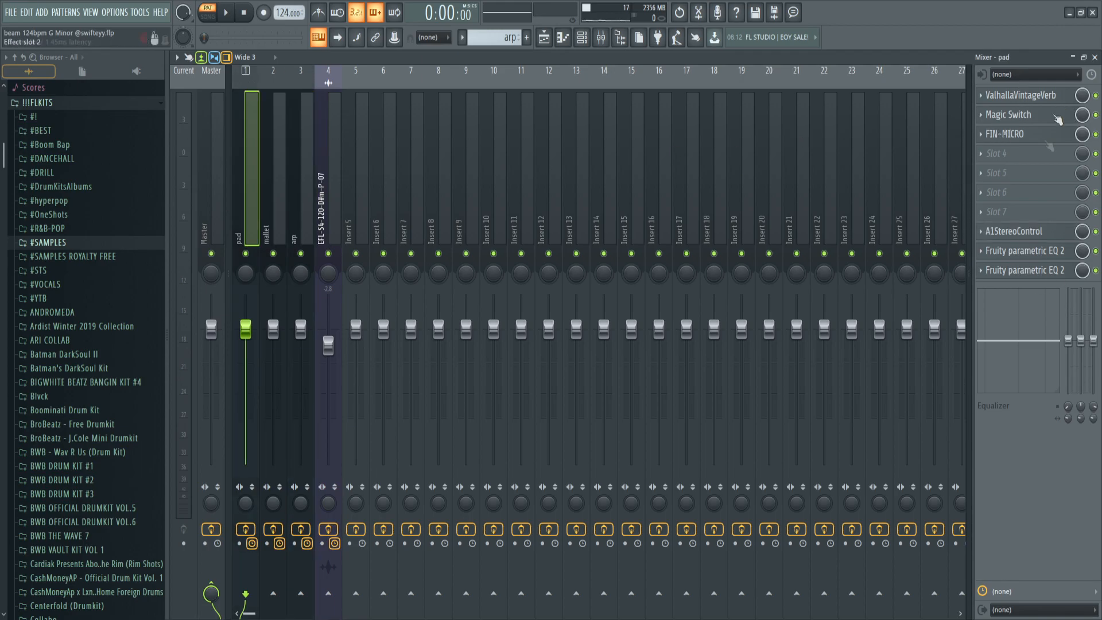
click(296, 207)
click(1022, 96)
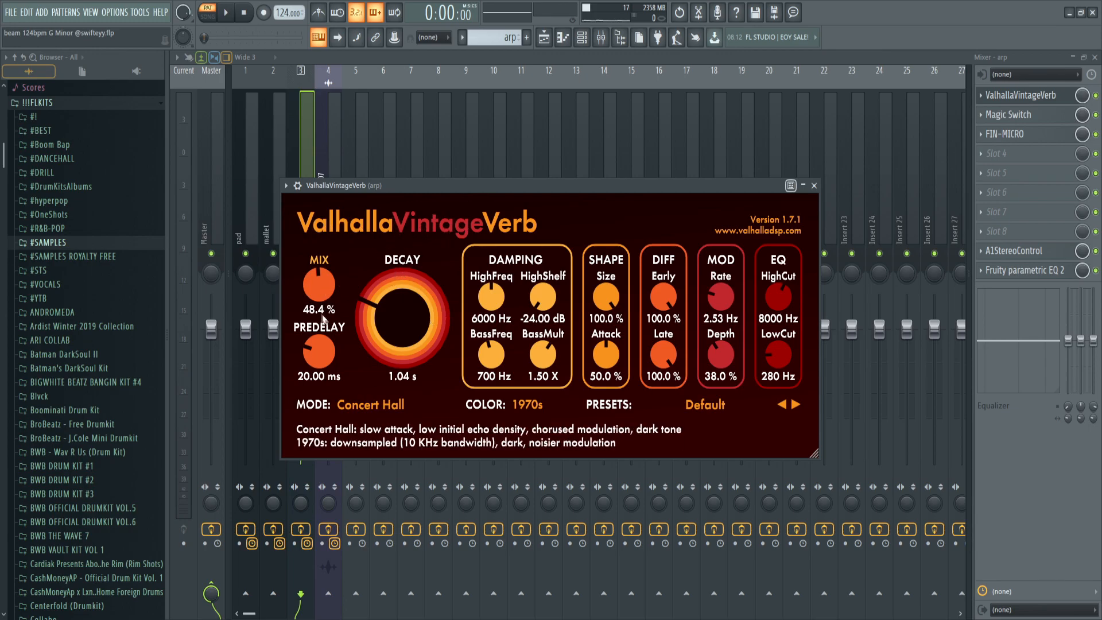
click(814, 185)
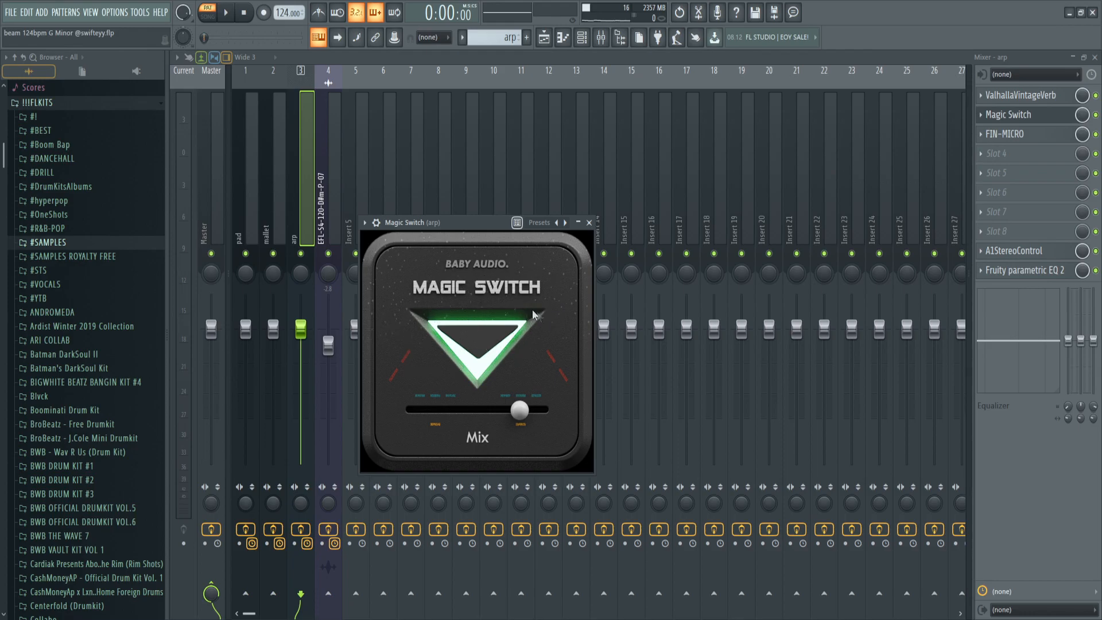
key(Escape)
drag(500, 124, 514, 125)
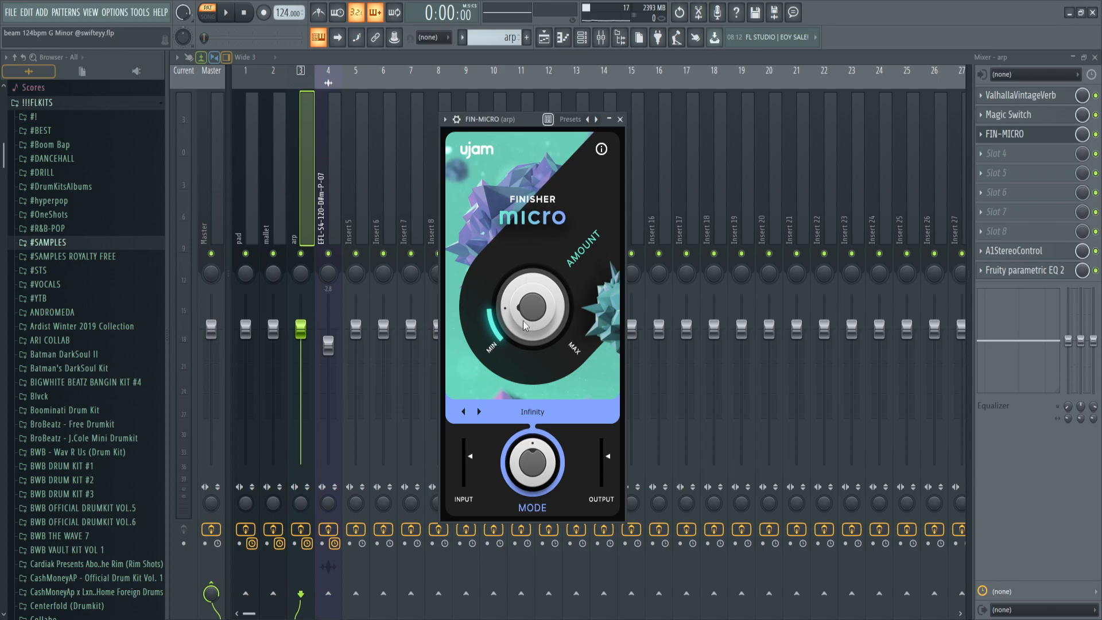
key(Escape)
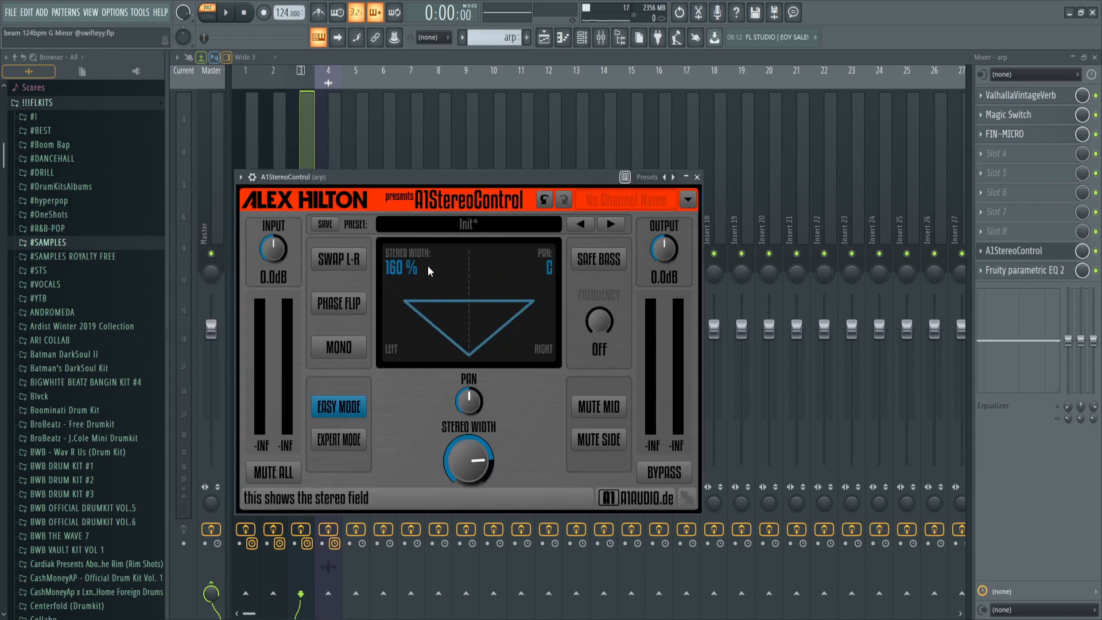
- Check the arp track's A1StereoControl and Fruity parametric EQ 2 settings and listen to the arp pattern
key(Escape)
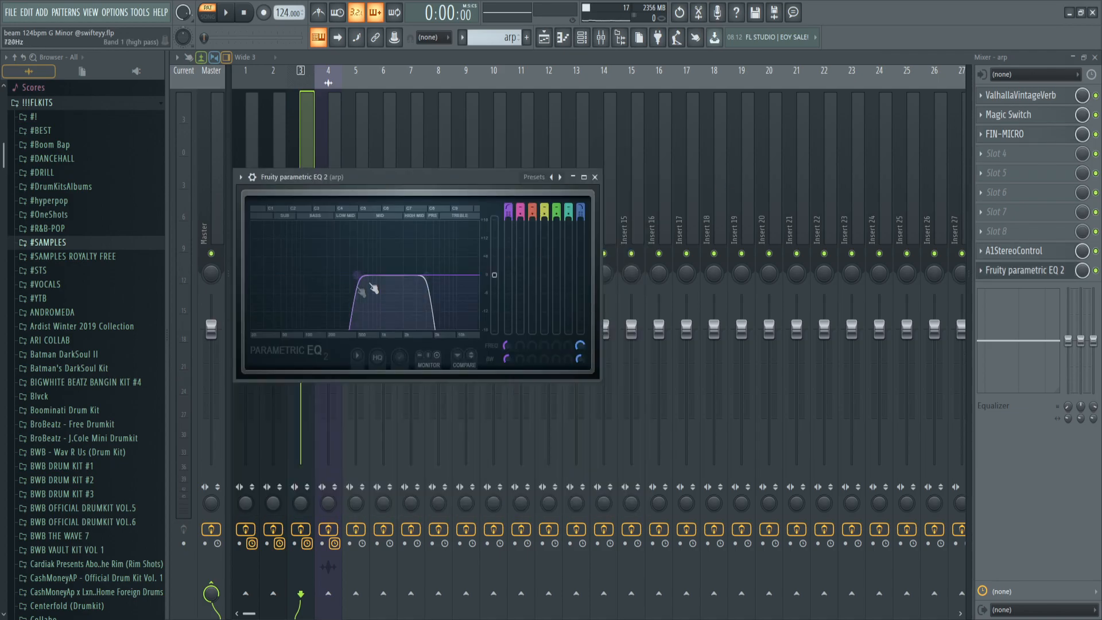
drag(396, 183, 456, 188)
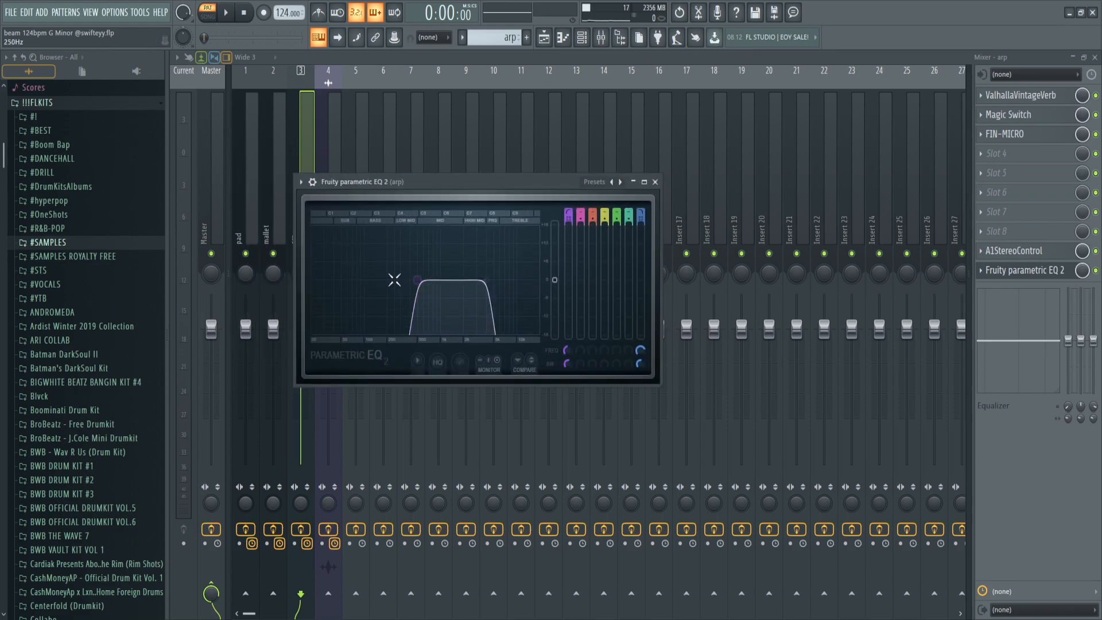
click(659, 185)
key(F9)
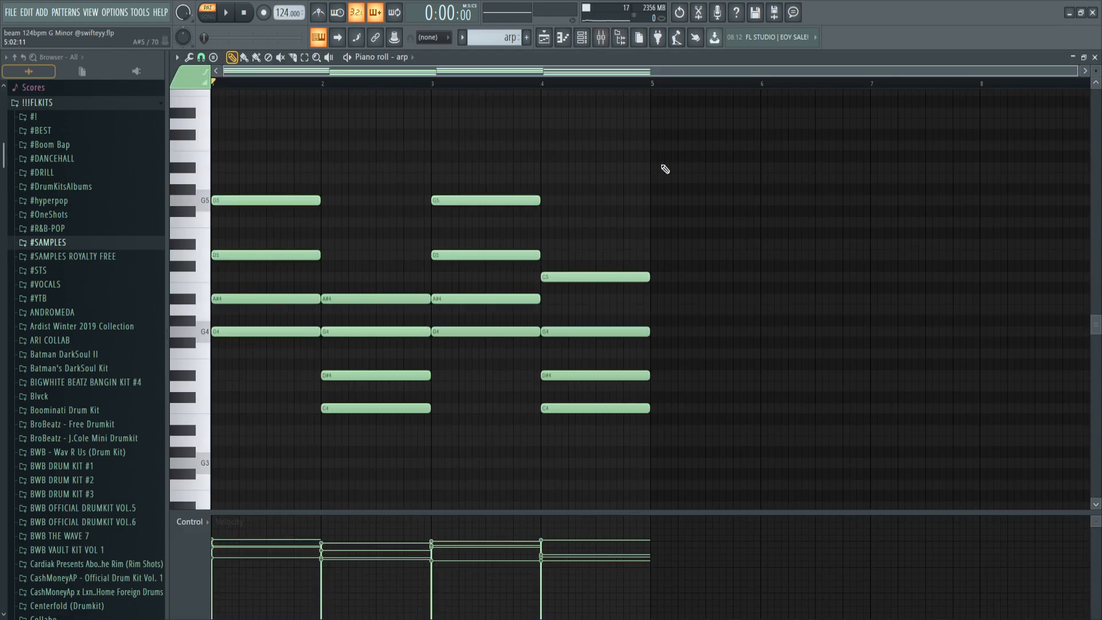
key(space)
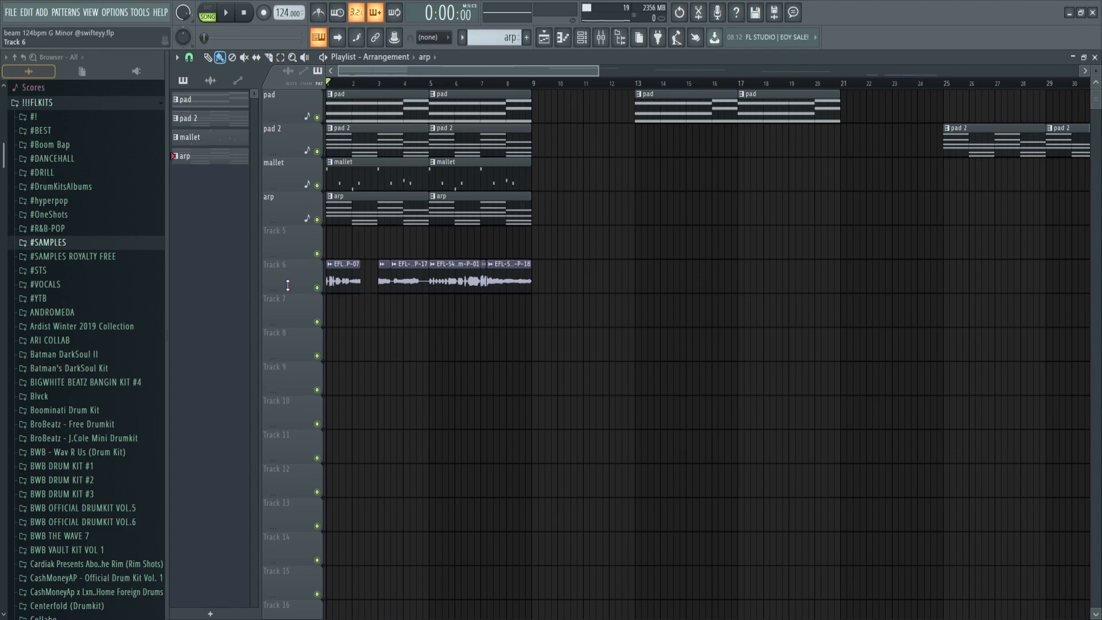
- Examine the full row of EFL flute sample clips on Track 6 of the playlist
scroll(287, 285, up, 3)
click(288, 285)
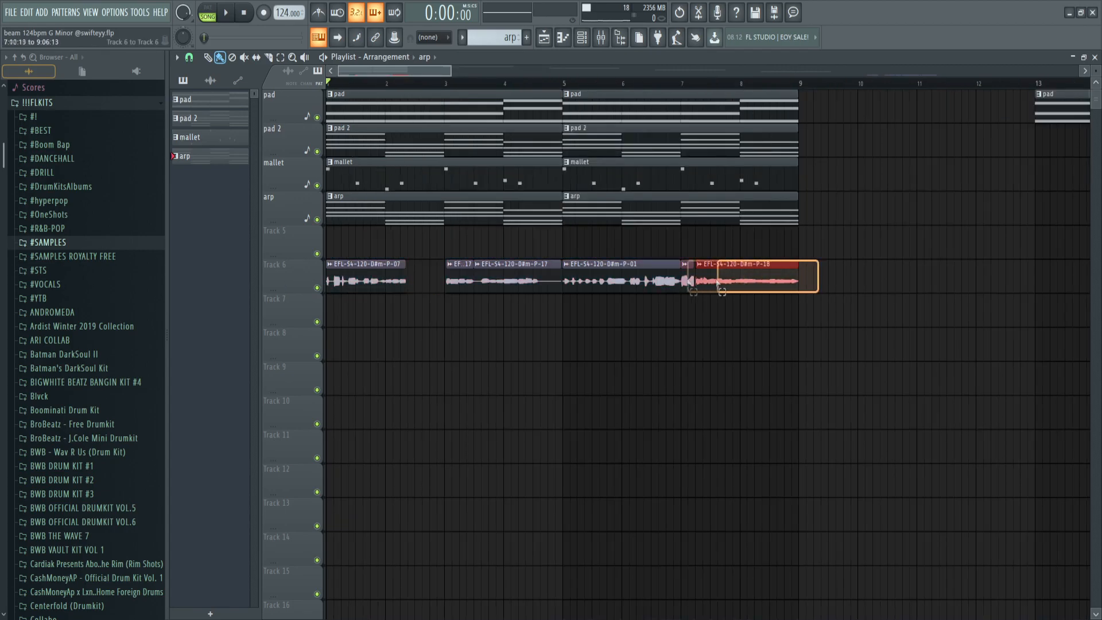
scroll(357, 287, up, 3)
scroll(368, 285, down, 1)
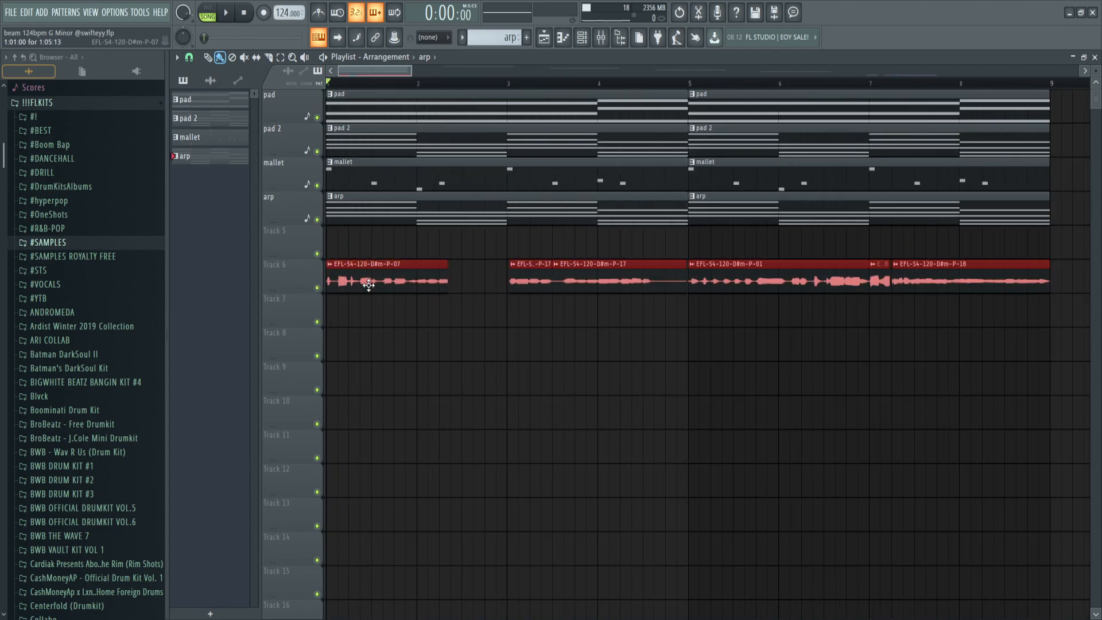
ctrl+click(368, 284)
scroll(400, 292, down, 1)
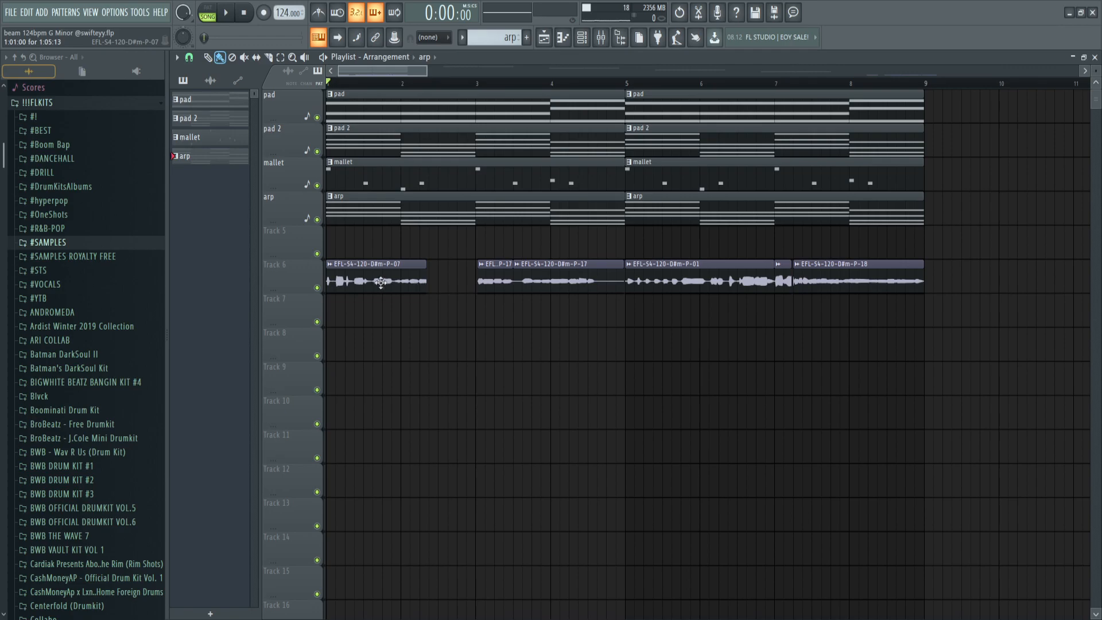
- Go through the individual flute clips and solo Track 6 to listen to them
click(384, 282)
scroll(431, 290, down, 2)
drag(357, 275, 620, 296)
drag(663, 261, 709, 299)
scroll(480, 292, up, 2)
scroll(684, 315, down, 2)
ctrl+click(684, 315)
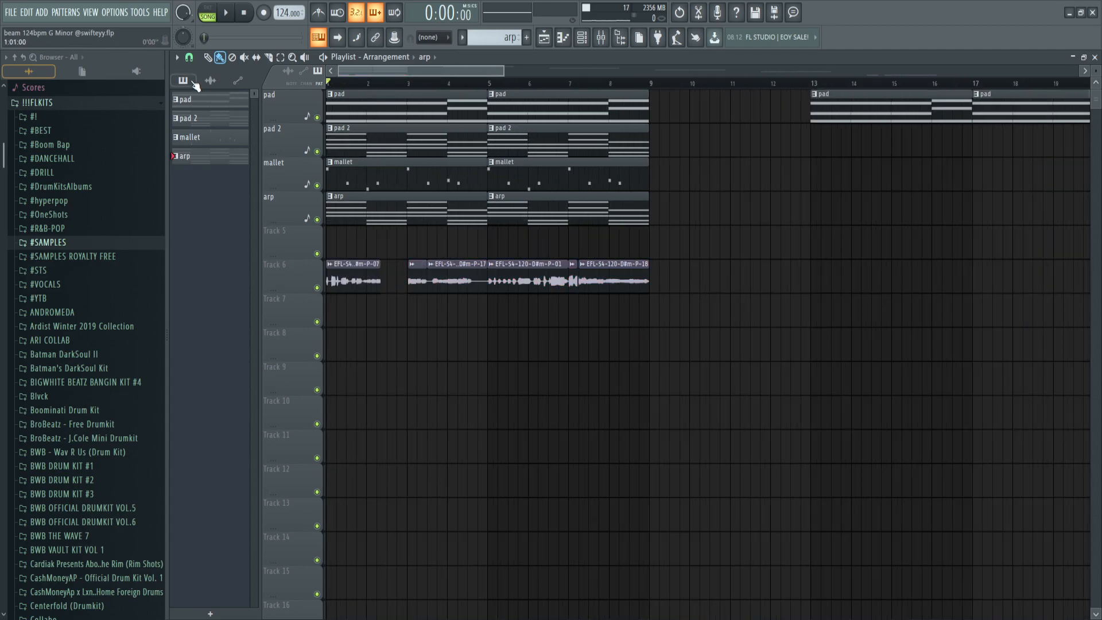
right_click(316, 288)
key(space)
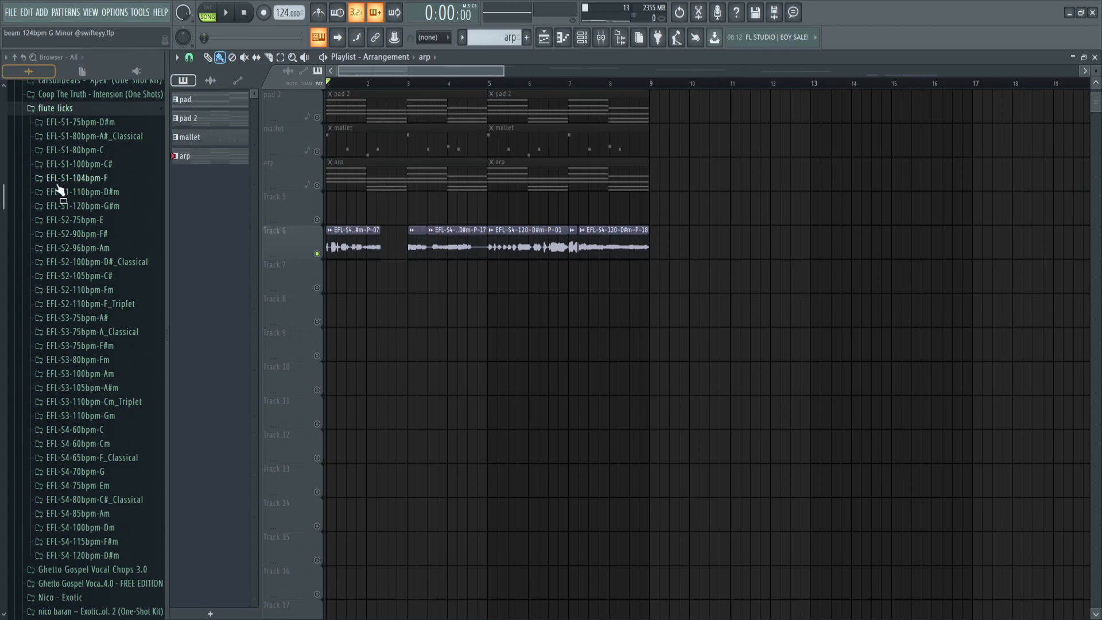
- Inspect the flute mixer track's RC-20 Retro Color, PanCake2, A1StereoControl and Fruity parametric EQ 2 effects
key(F9)
click(329, 529)
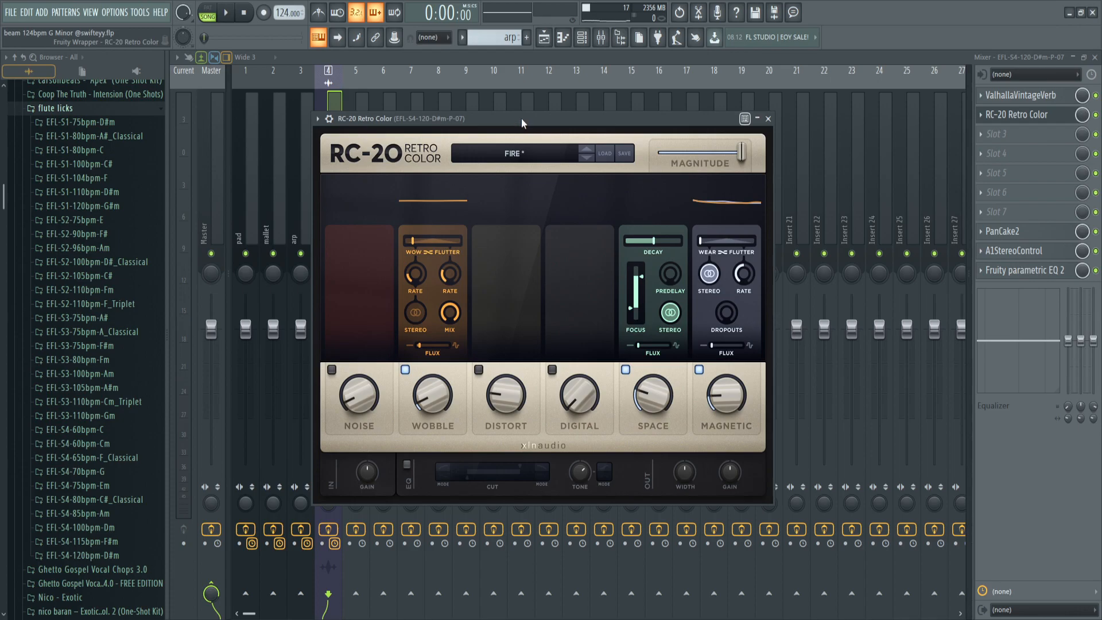
drag(523, 122, 529, 143)
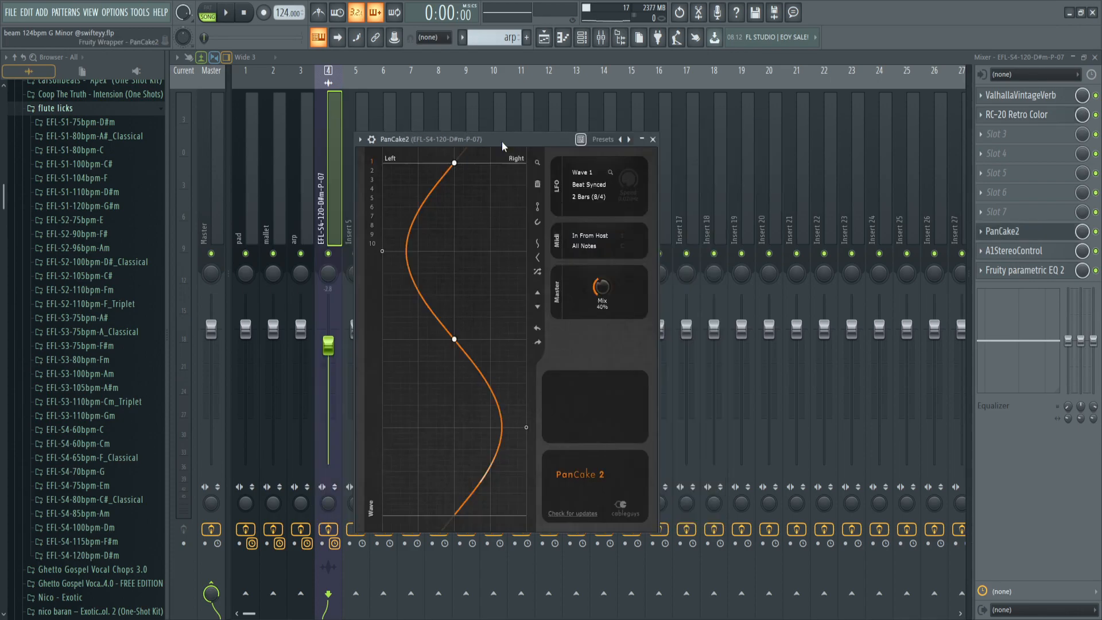
drag(505, 143, 528, 142)
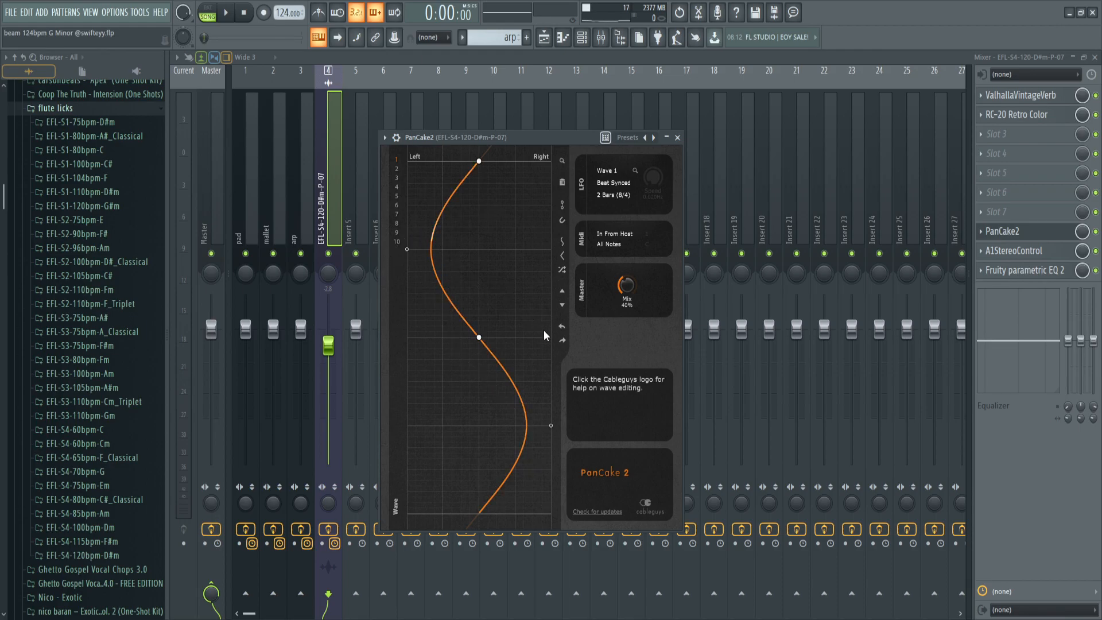
drag(533, 138, 538, 128)
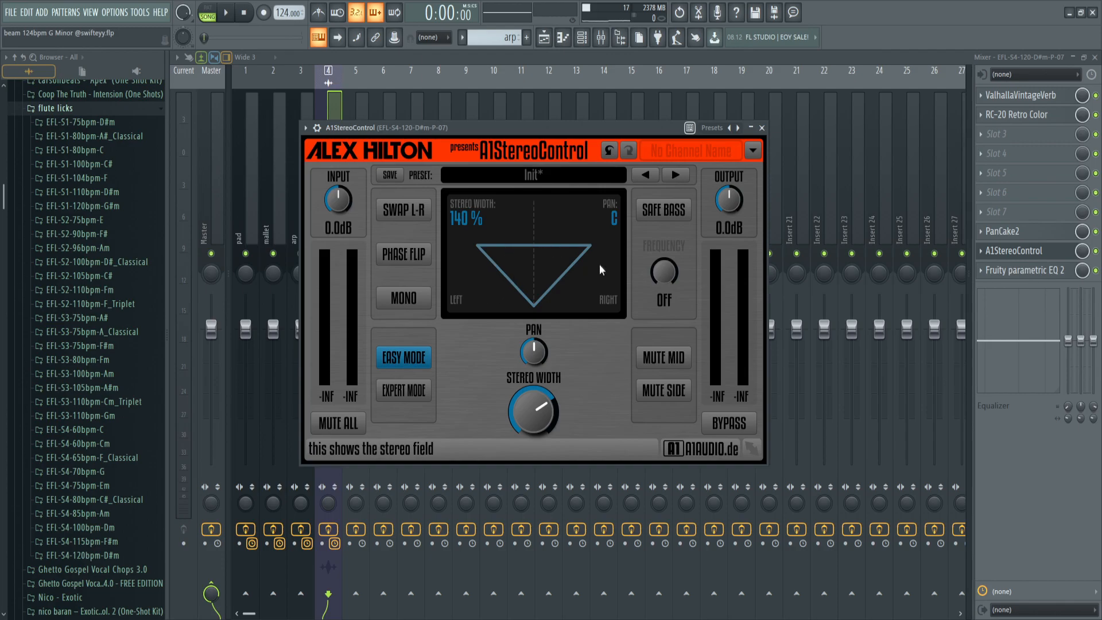
click(1024, 270)
drag(508, 213, 594, 206)
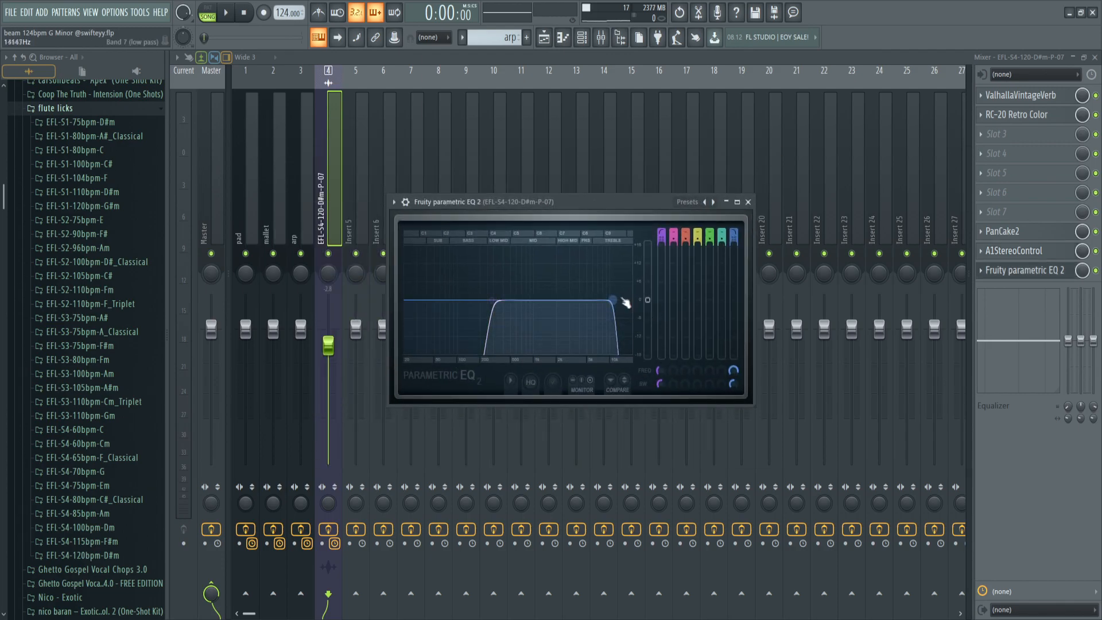
- Return to the playlist, listen to the soloed flute clips and play the arrangement with all tracks enabled
key(F5)
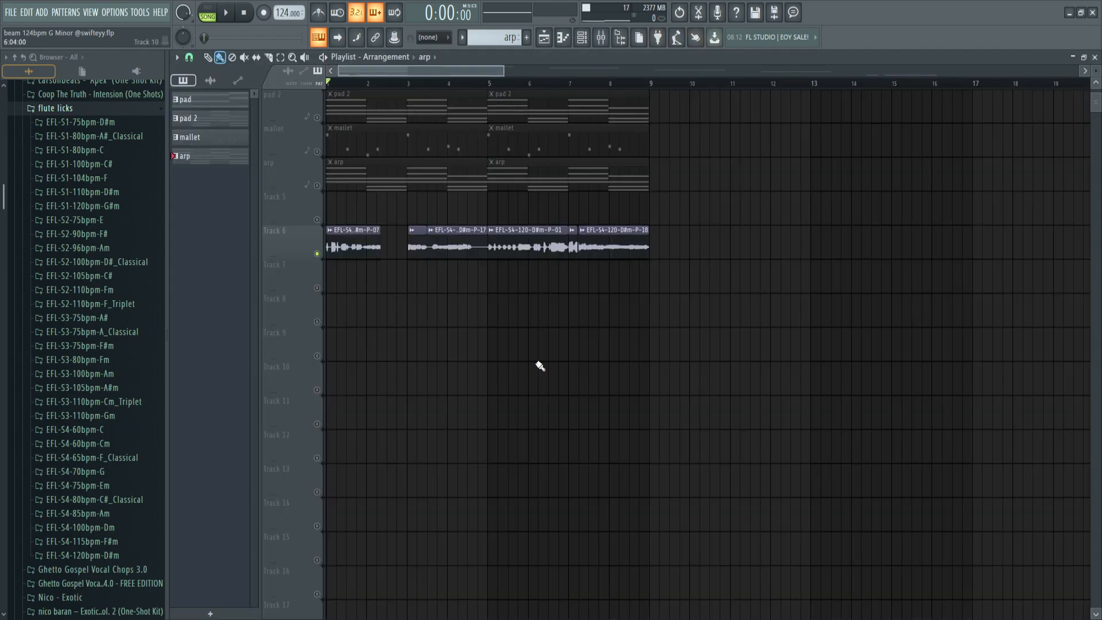
key(space)
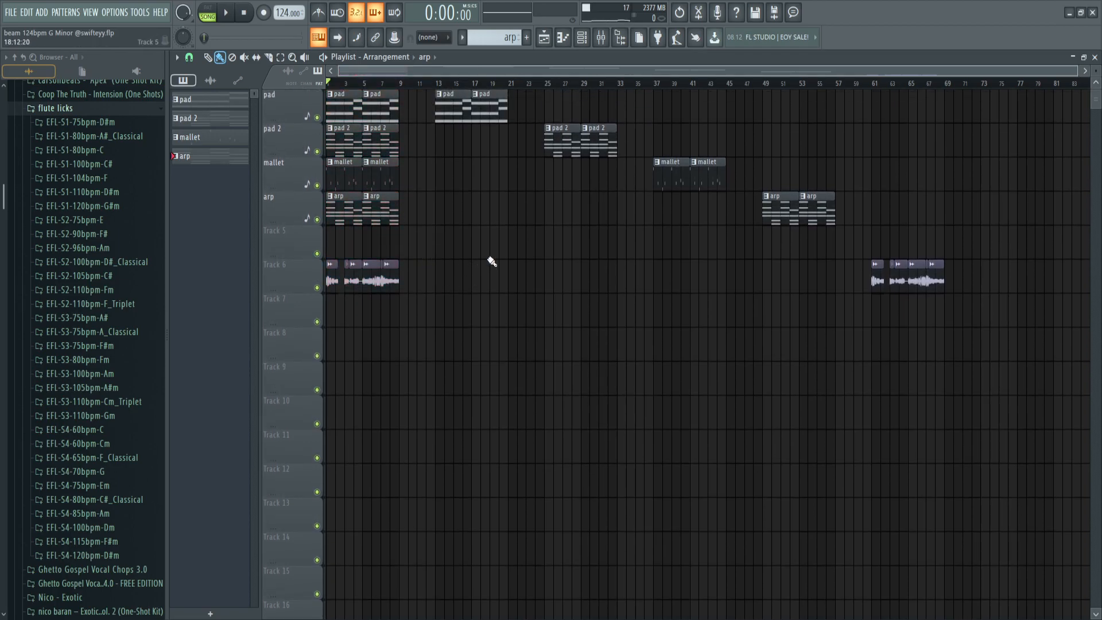
key(space)
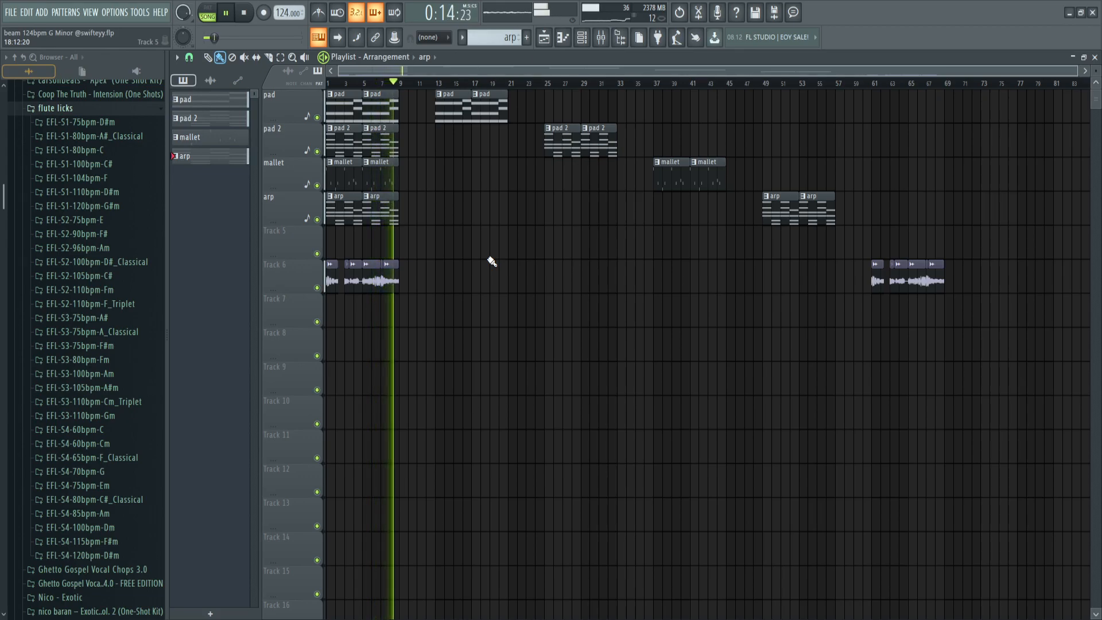
key(space)
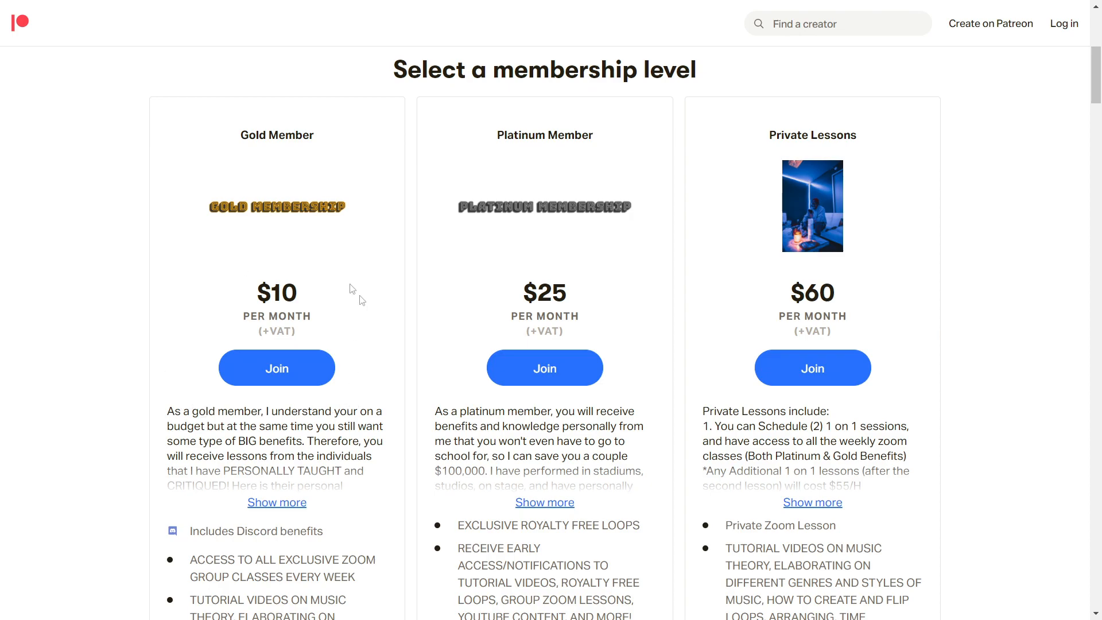
- Switch to the Patreon membership page and read the Gold Member tier's full description and benefits
scroll(278, 373, down, 2)
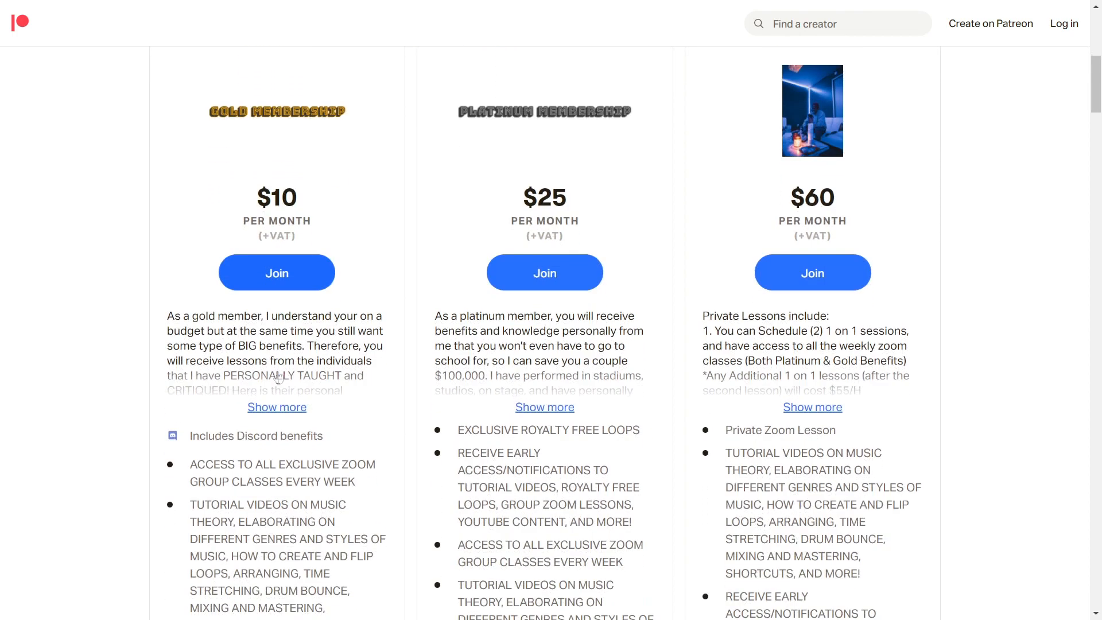
click(276, 407)
scroll(278, 288, down, 3)
scroll(278, 288, down, 8)
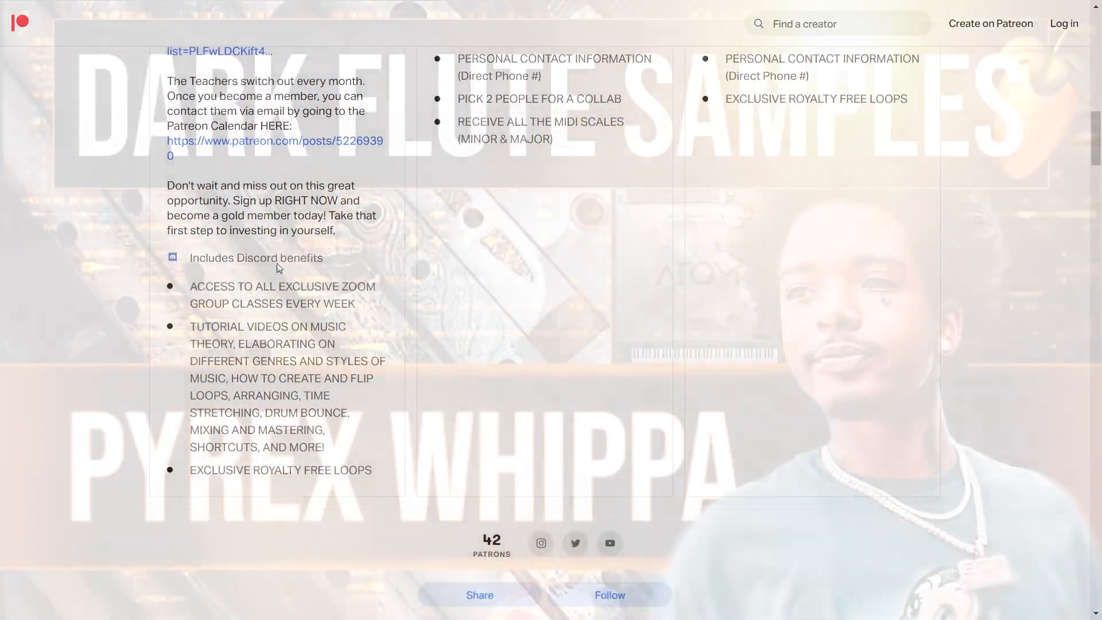